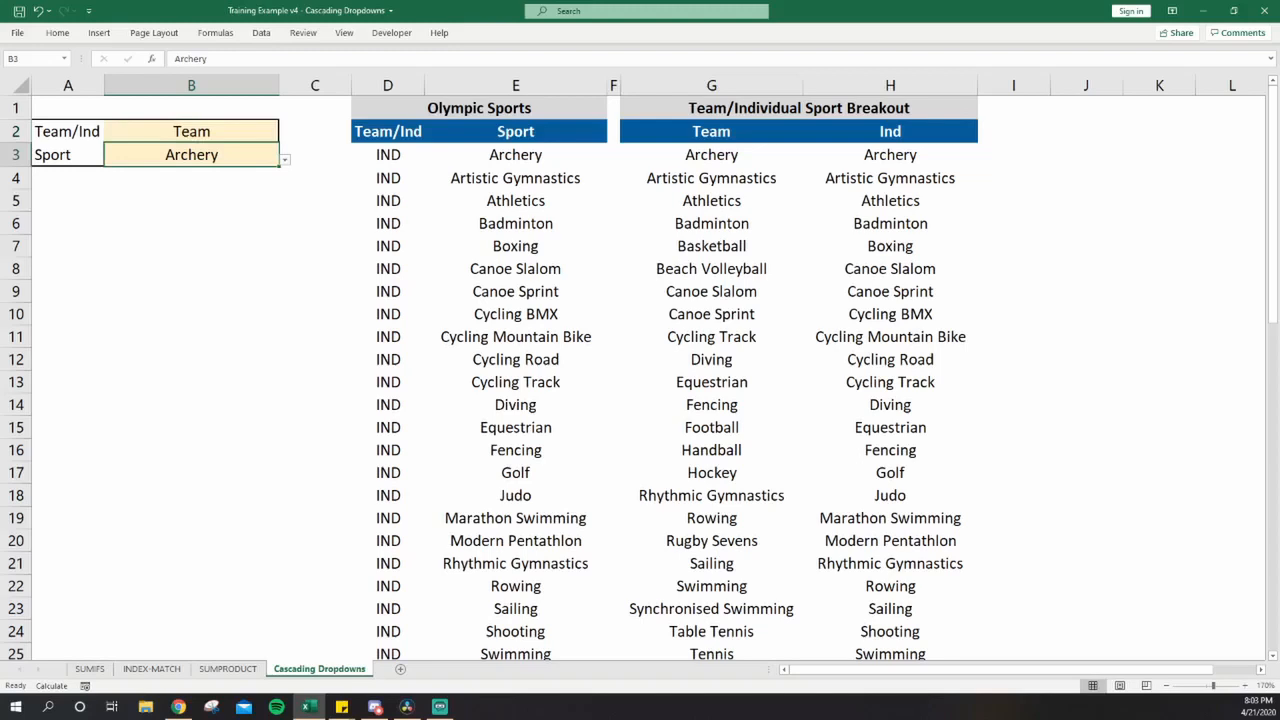
Inspect the Team/Ind drop-down choices in B2 and compare them with the headers of the Team/Individual Sport Breakout table.
left_click(191, 132)
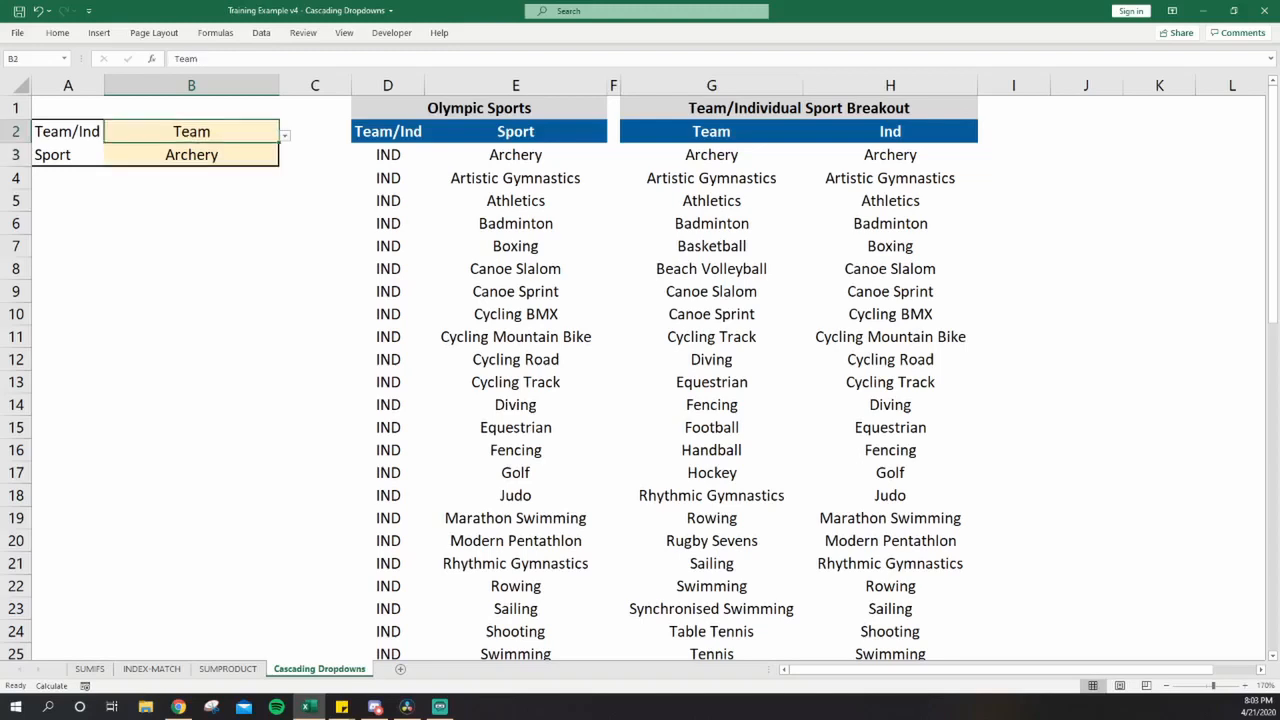
left_click(285, 135)
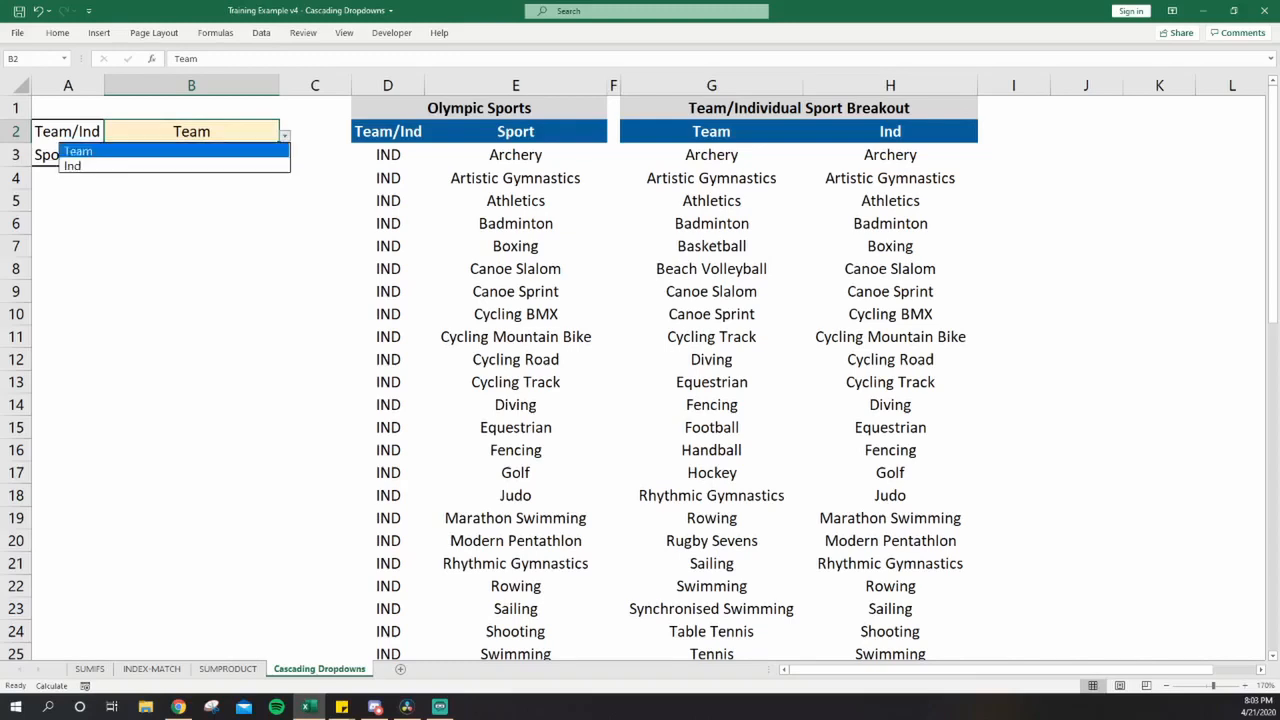
key("Return")
key("Right")
key("Right")
key("Right")
key("Right")
key("Right")
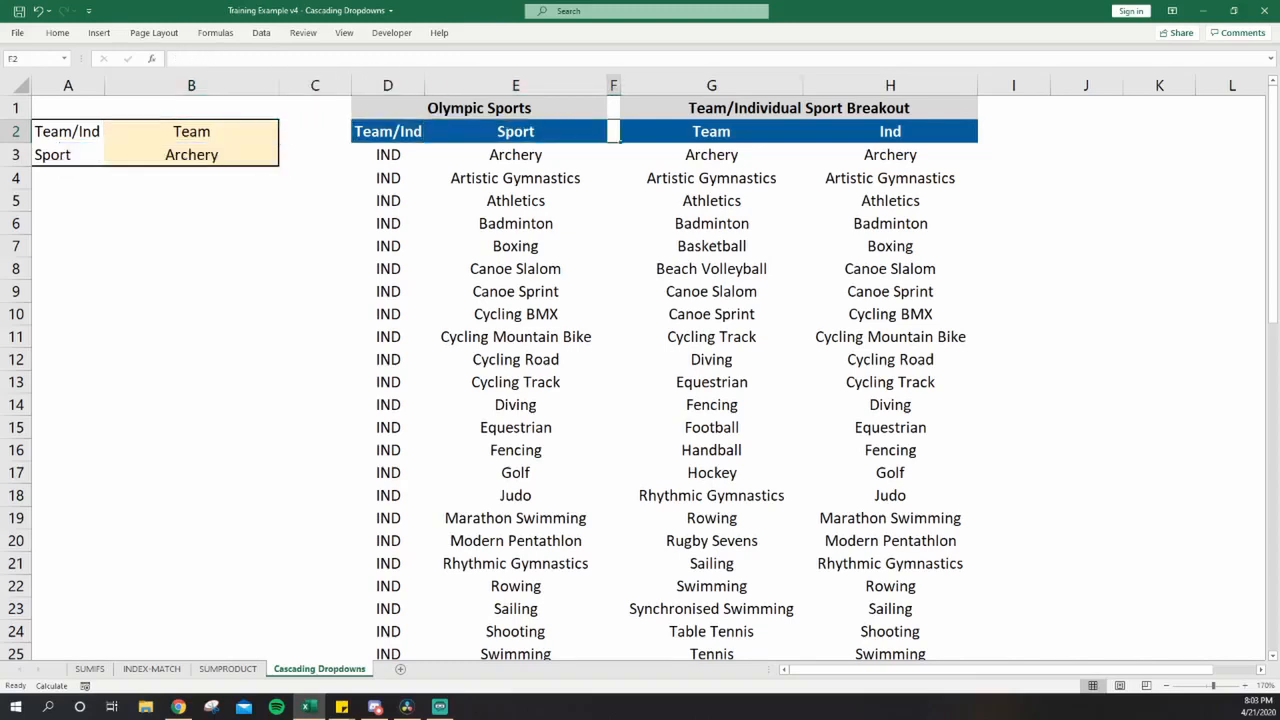
key("Right")
key("Left")
key("Left")
key("Left")
key("Left")
key("Left")
key("Left")
Browse through the choices of the Sport drop-down in B3 without changing the selected sport.
key("Down")
key("alt+Down")
key("Down")
key("Down")
key("Down")
key("Down")
key("Down")
key("Down")
key("Down")
key("Down")
key("Down")
key("Down")
key("Down")
key("Down")
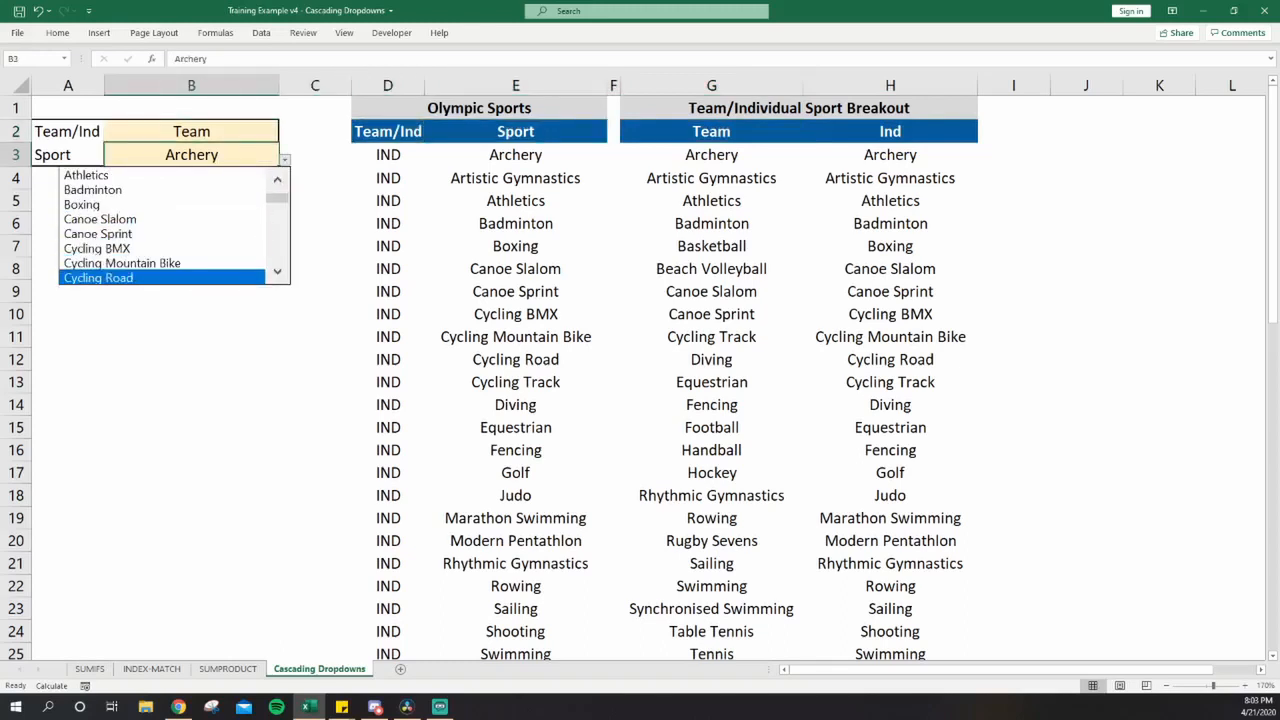
key("Down")
key("Down")
key("Escape")
Examine the full Sport list in column E of the Olympic Sports table, starting from E3.
key("Right")
key("Right")
key("Right")
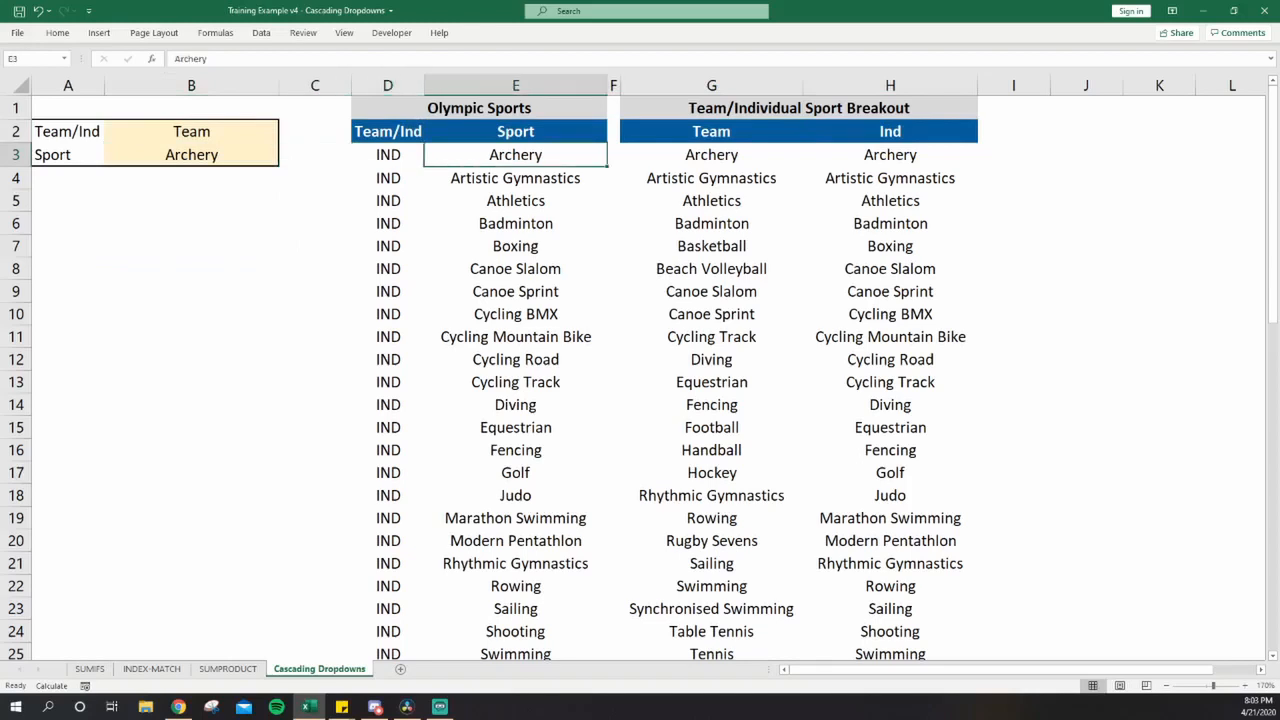
key("ctrl+shift+Down")
key("Left")
key("Left")
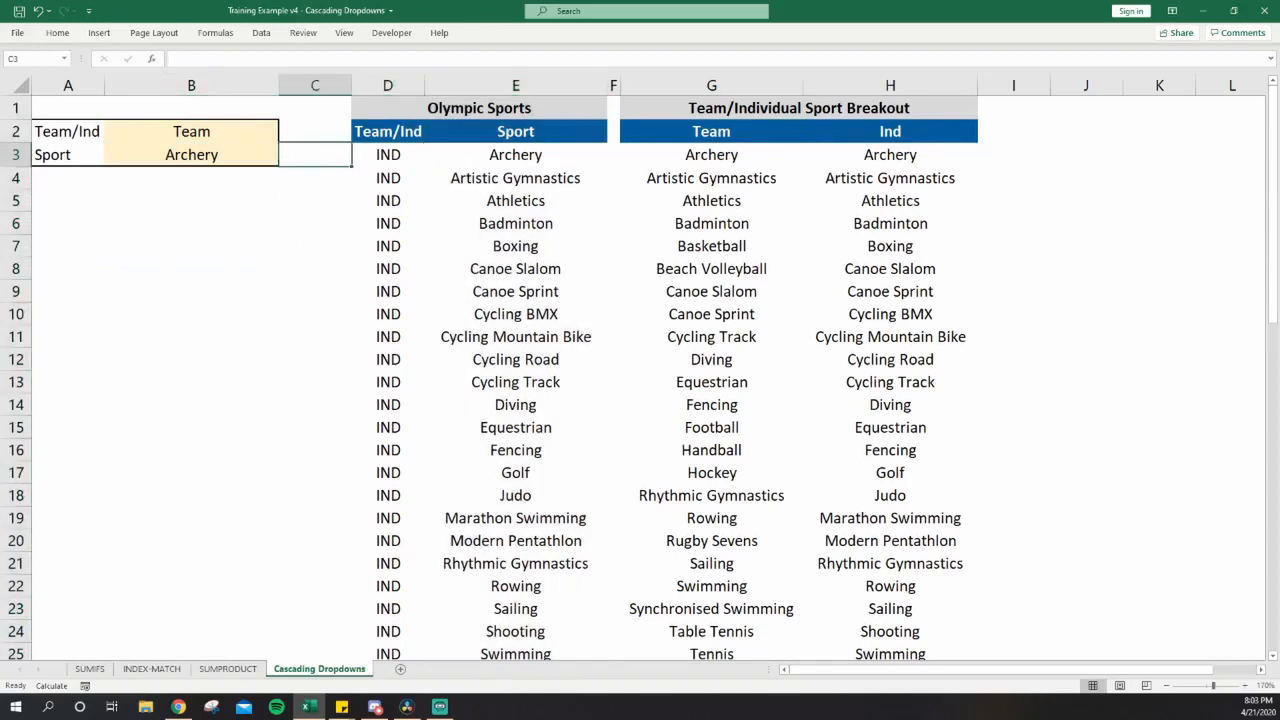
key("Left")
key("Up")
key("Up")
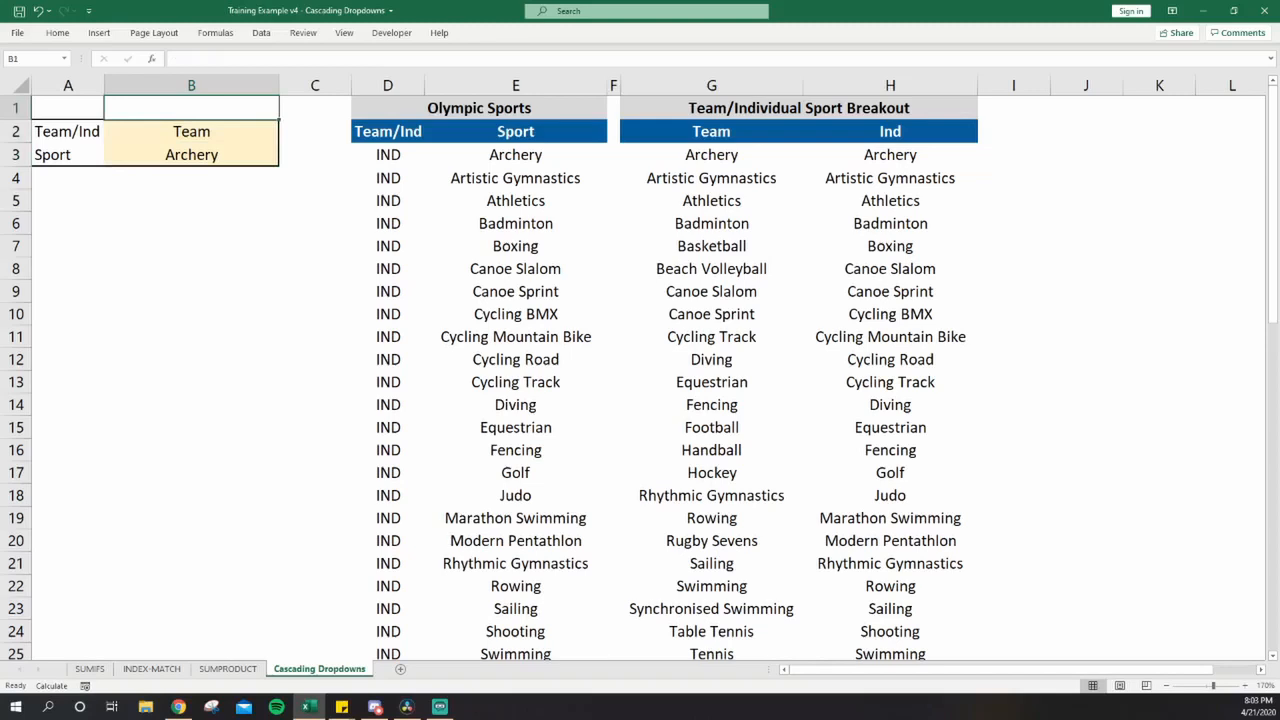
Review the drop-down choices of the Sport cell B3 and the Team/Ind cell B2, keeping both selections.
key("Down")
key("Down")
key("alt+Down")
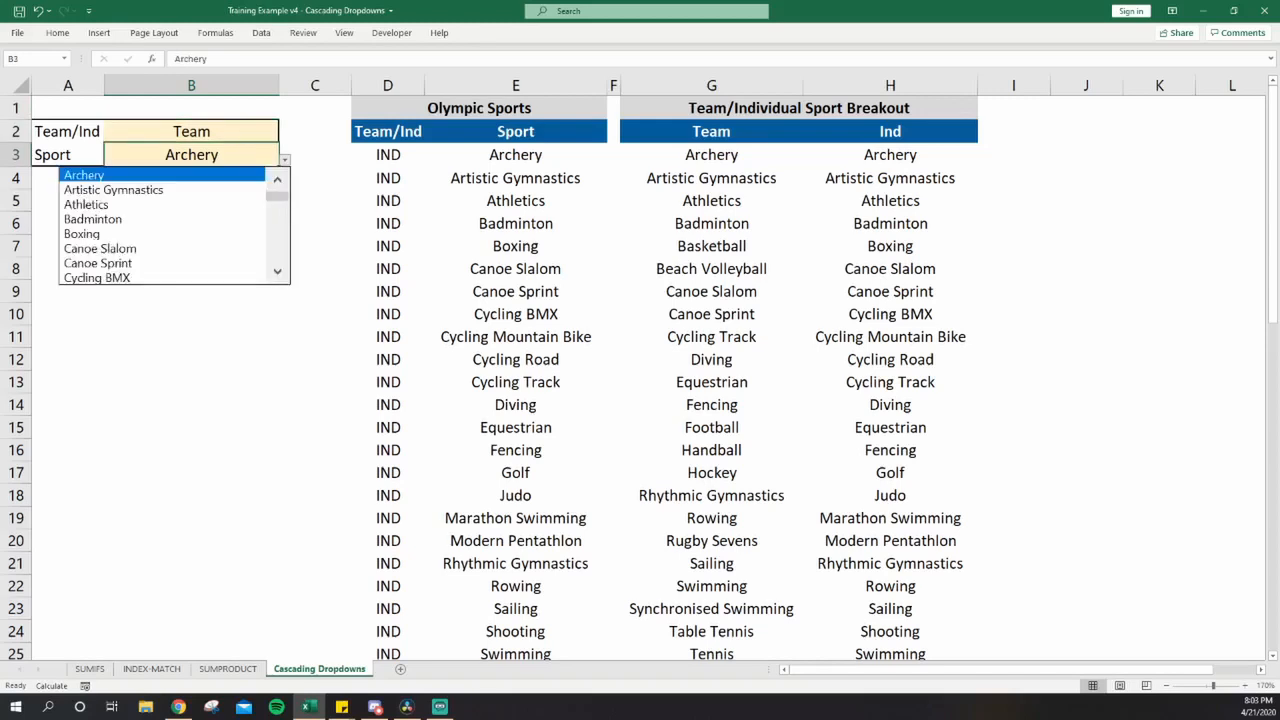
key("Down")
key("Escape")
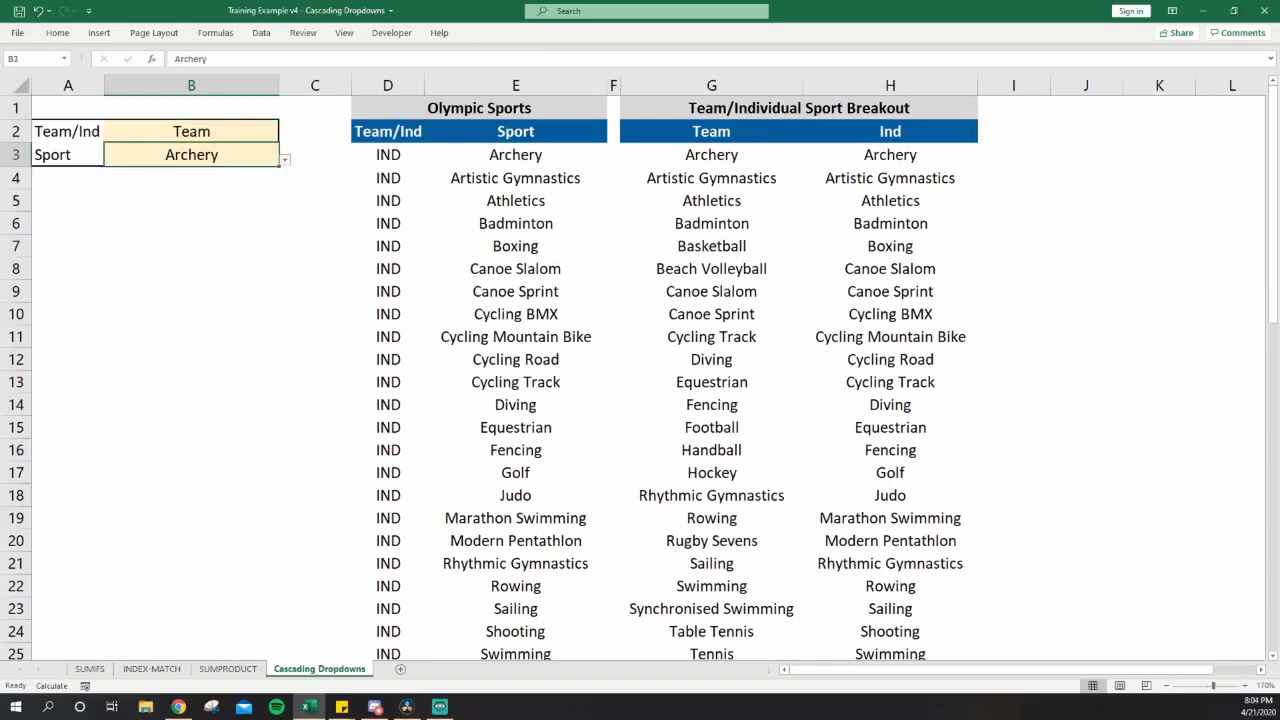
key("Up")
key("alt+Down")
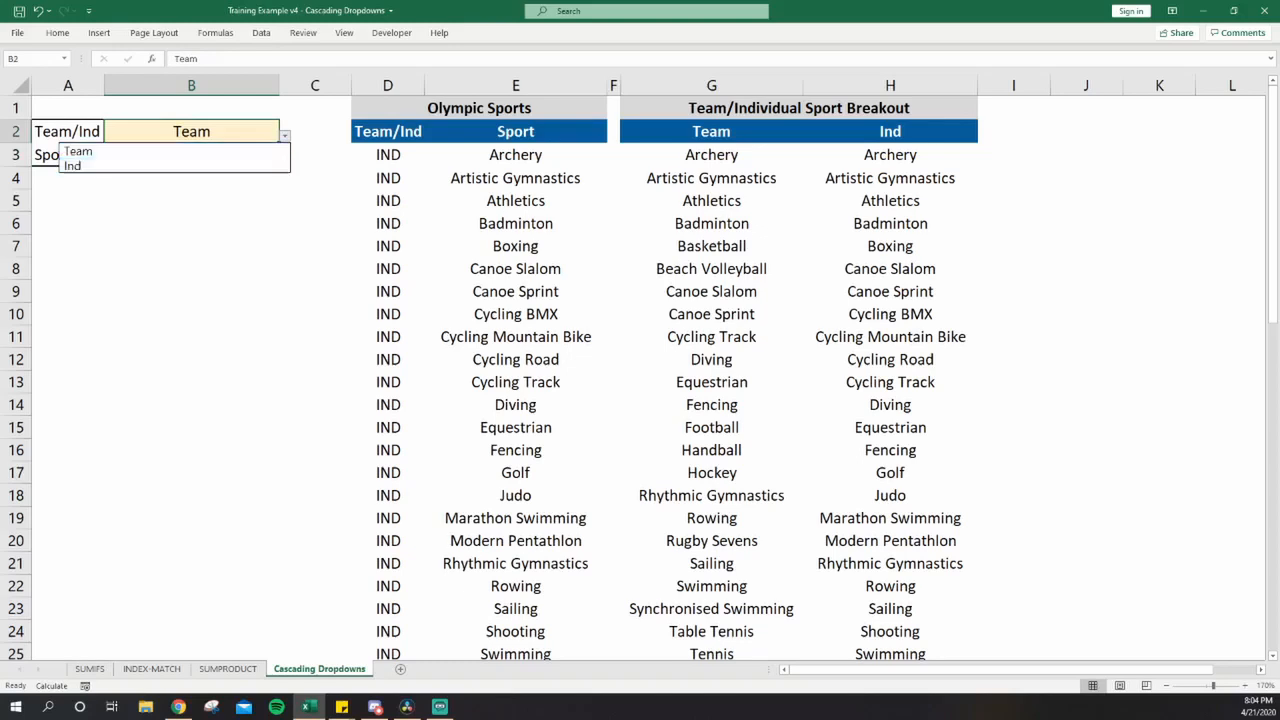
key("Escape")
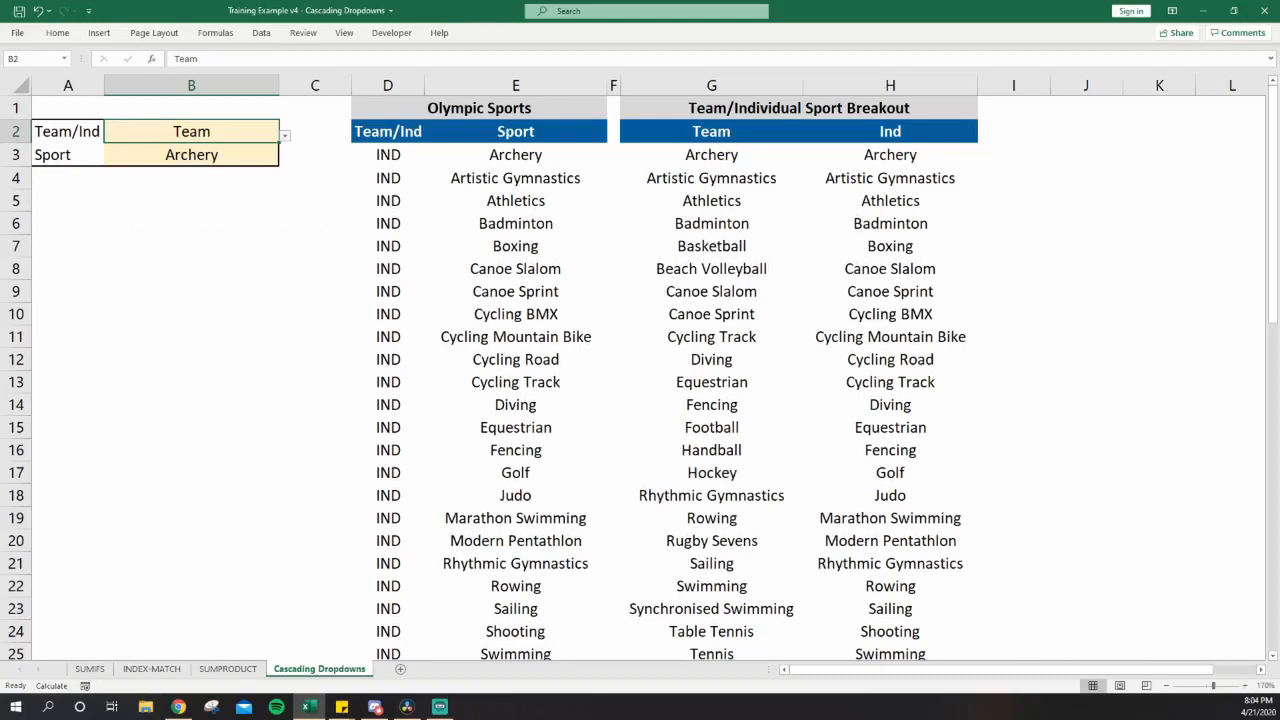
Examine the Team/Ind and Sport columns of the Olympic Sports table, including the rows further down.
left_click(191, 155)
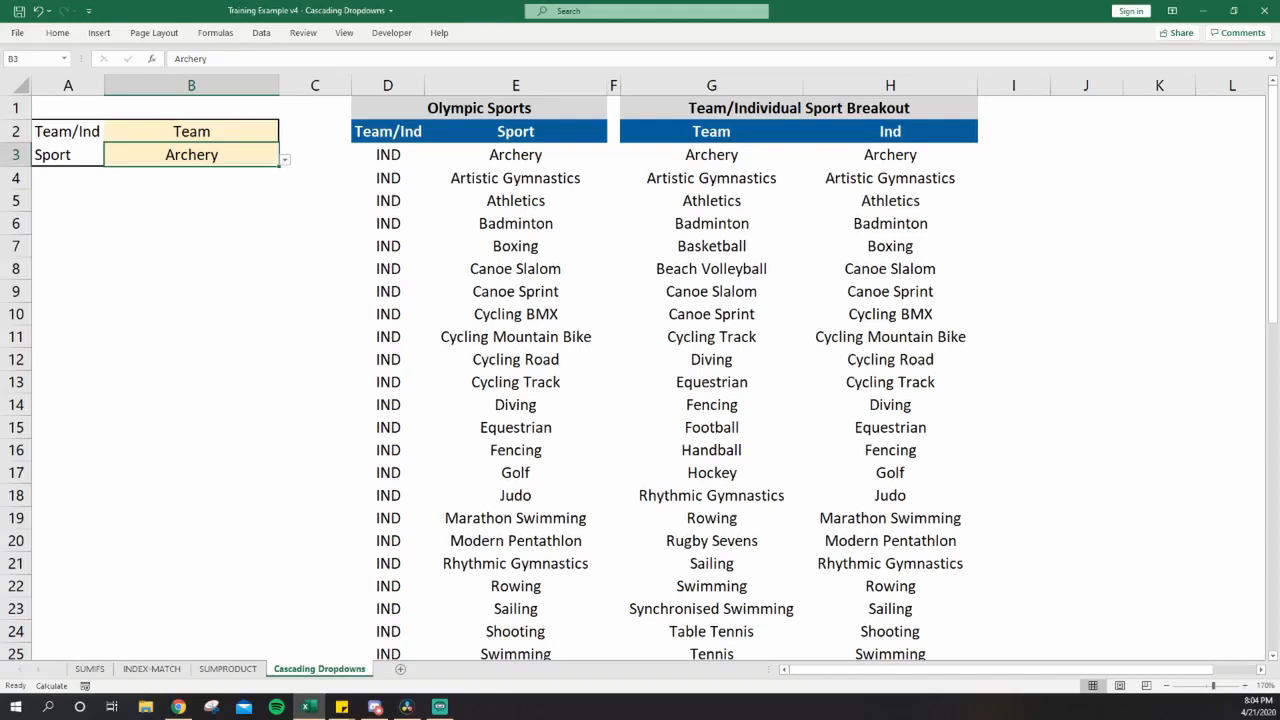
key("Right")
key("Right")
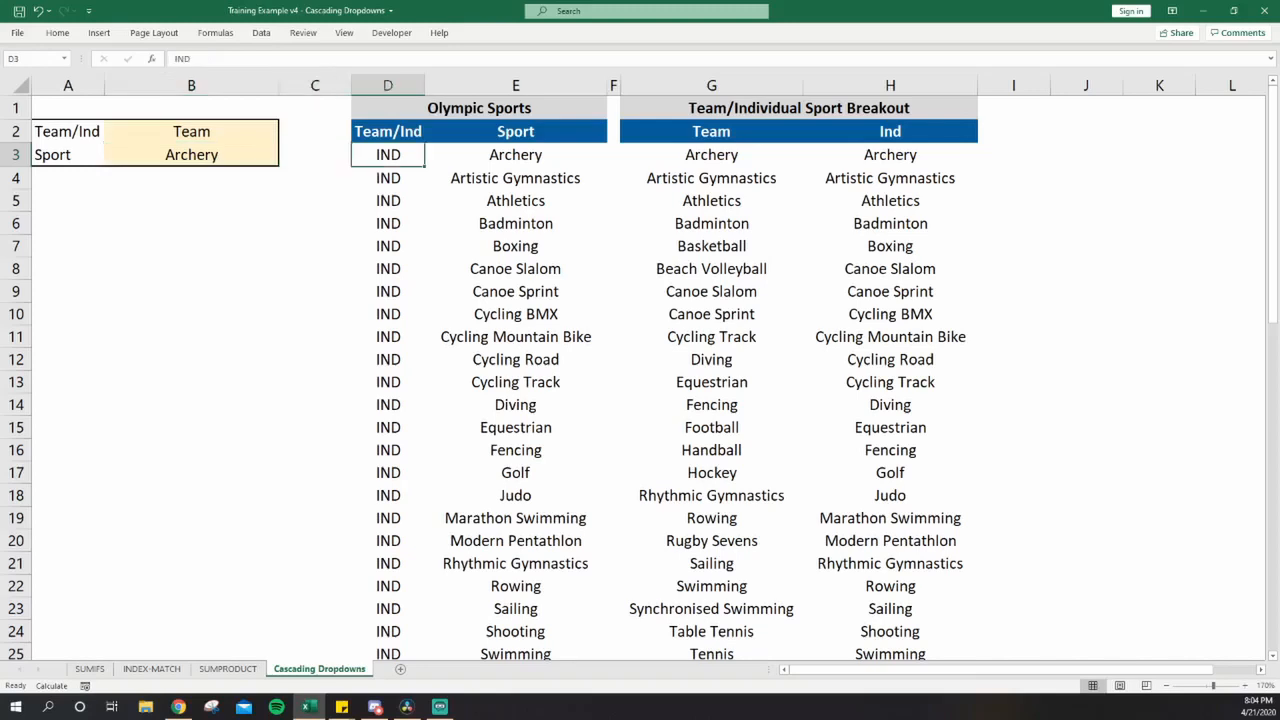
key("Right")
key("Left")
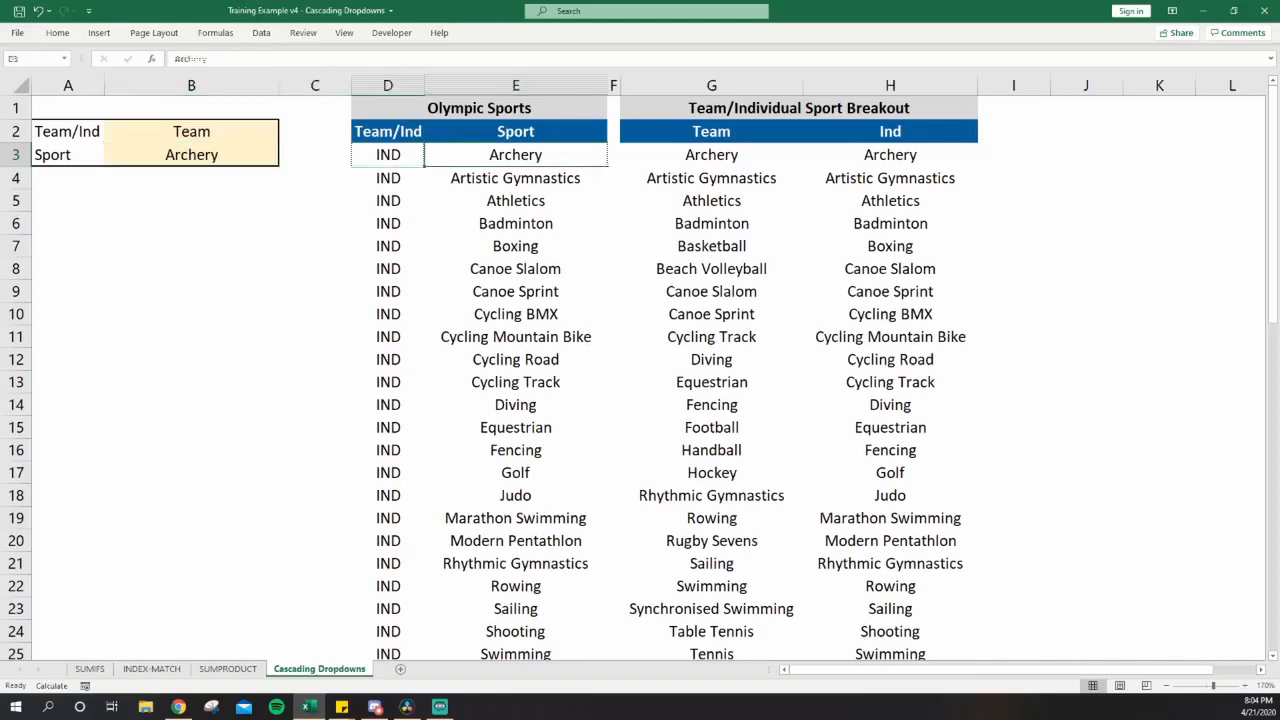
key("Right")
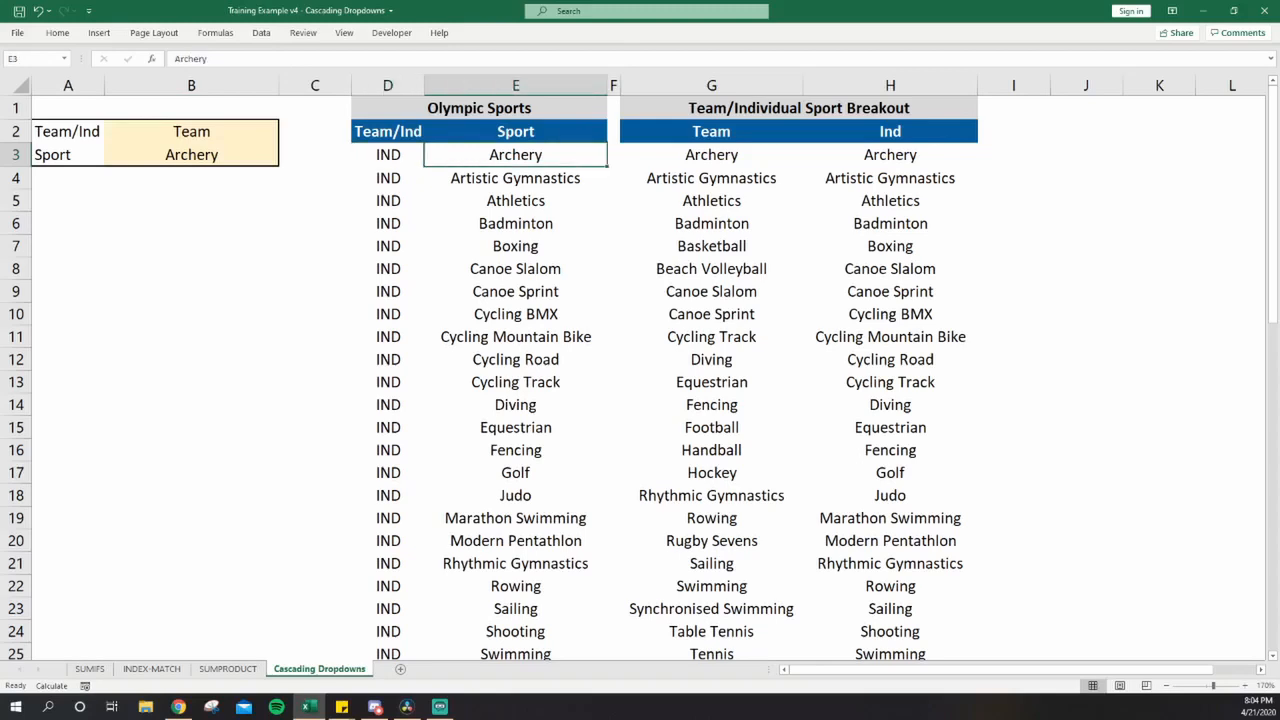
key("Left")
key("Down")
key("Page_Down")
key("Down")
key("Down")
key("Down")
key("Down")
key("Down")
key("Right")
key("Left")
key("Page_Up")
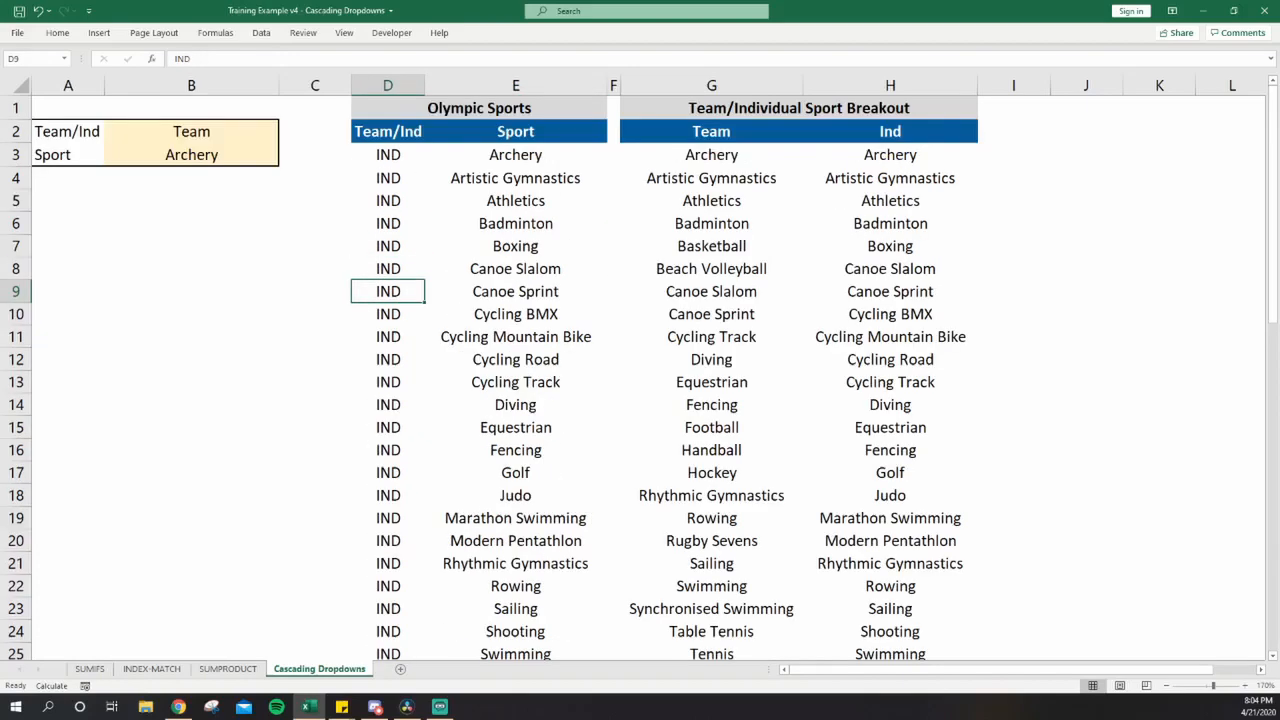
Examine the Team and Ind headers and compare the sports listed beneath them in the Team/Individual Sport Breakout table.
key("Right")
key("Right")
key("Right")
key("ctrl+Up")
key("Down")
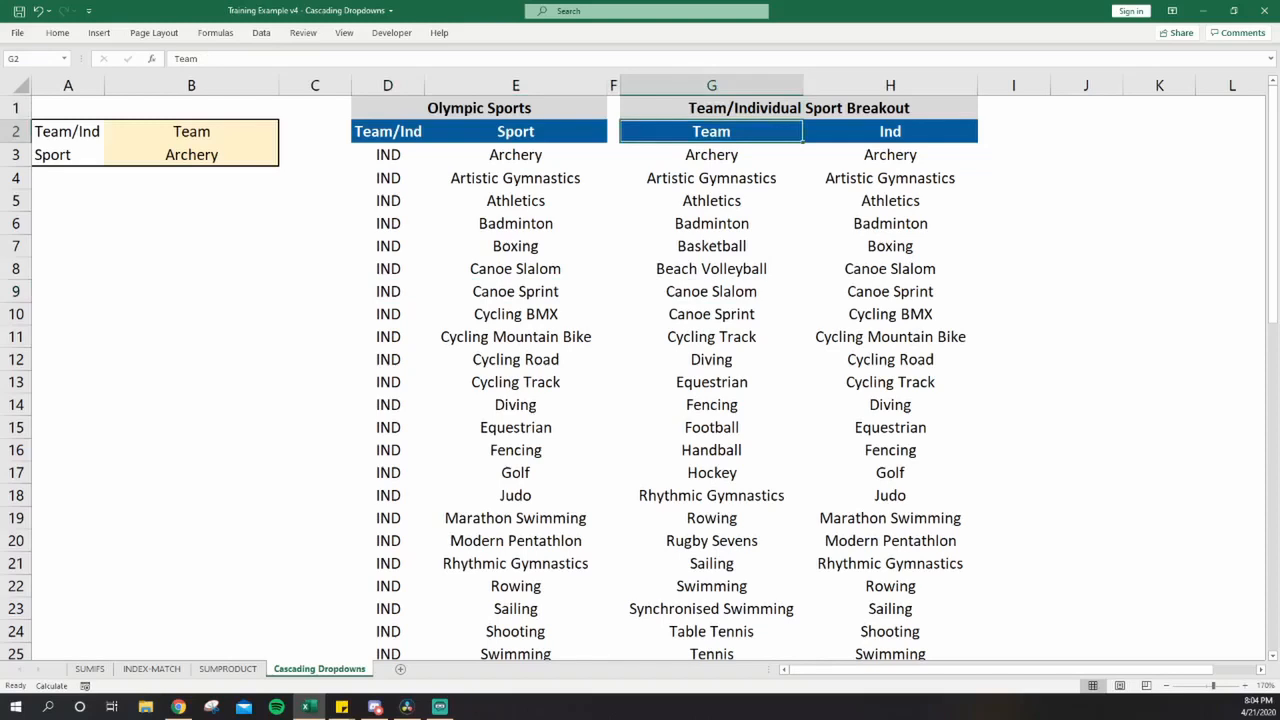
key("Right")
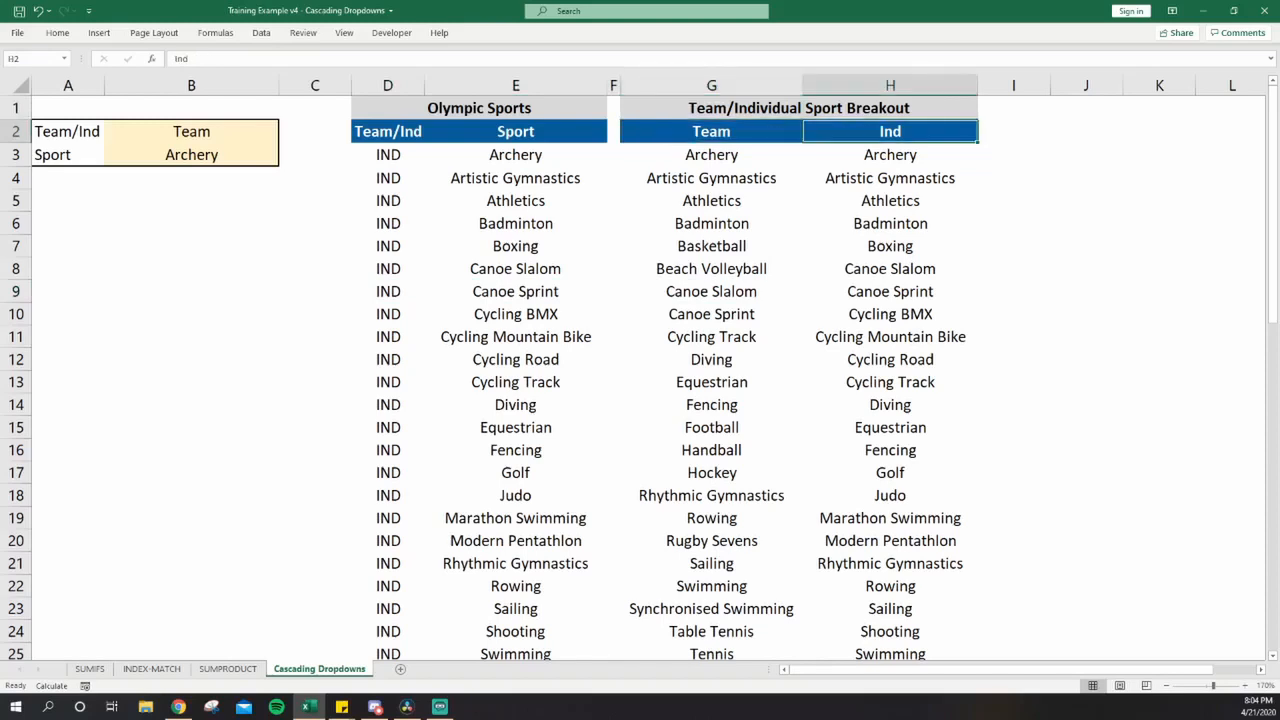
key("Left")
key("Down")
key("shift+Right")
key("ctrl+c")
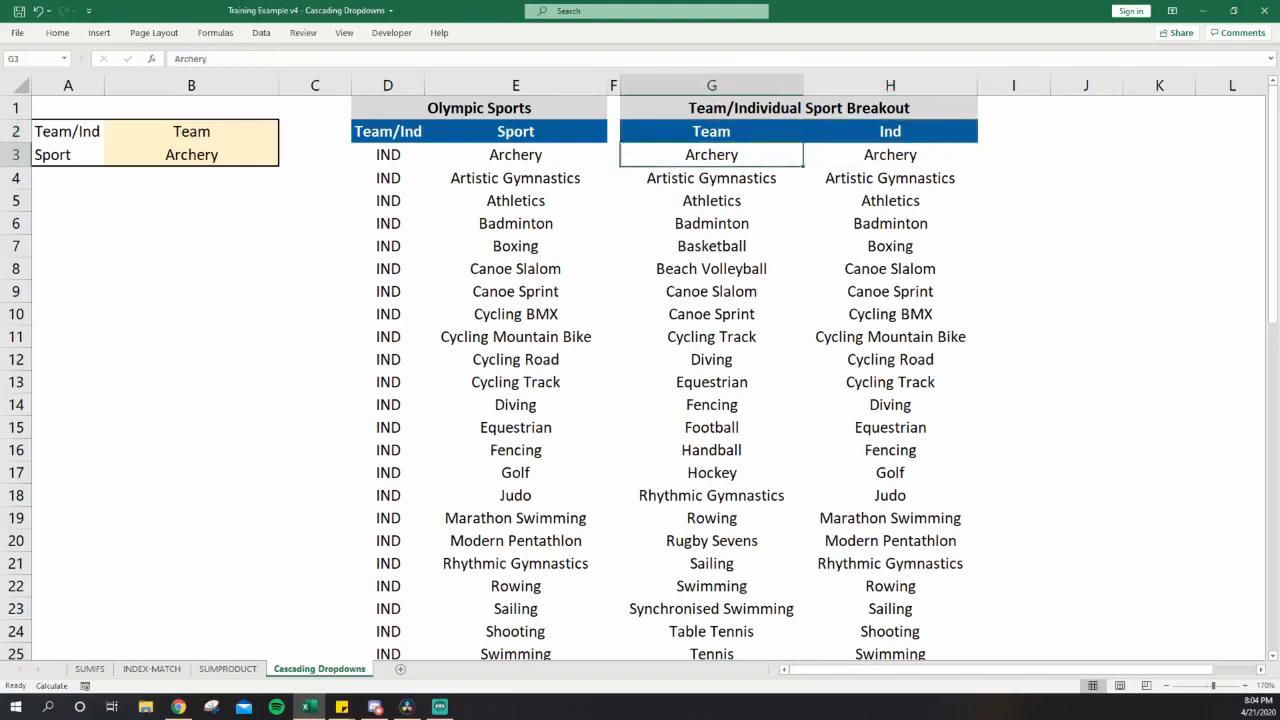
key("Down")
key("Right")
key("Left")
key("Down")
key("shift+Right")
key("ctrl+c")
key("Right")
key("Left")
key("Up")
key("Up")
key("Left")
key("Left")
key("Left")
key("Left")
key("Up")
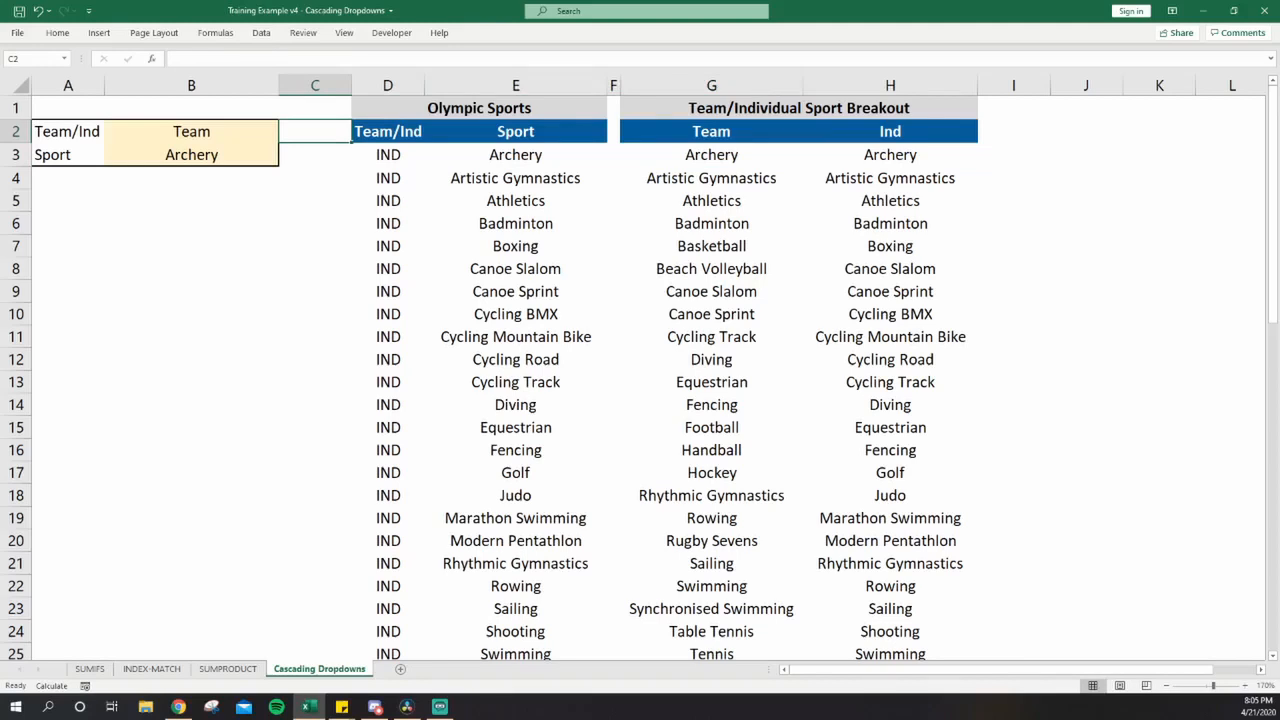
Set the data validation of cell B2 to allow a List with the source =$G$2:$H$2.
key("Left")
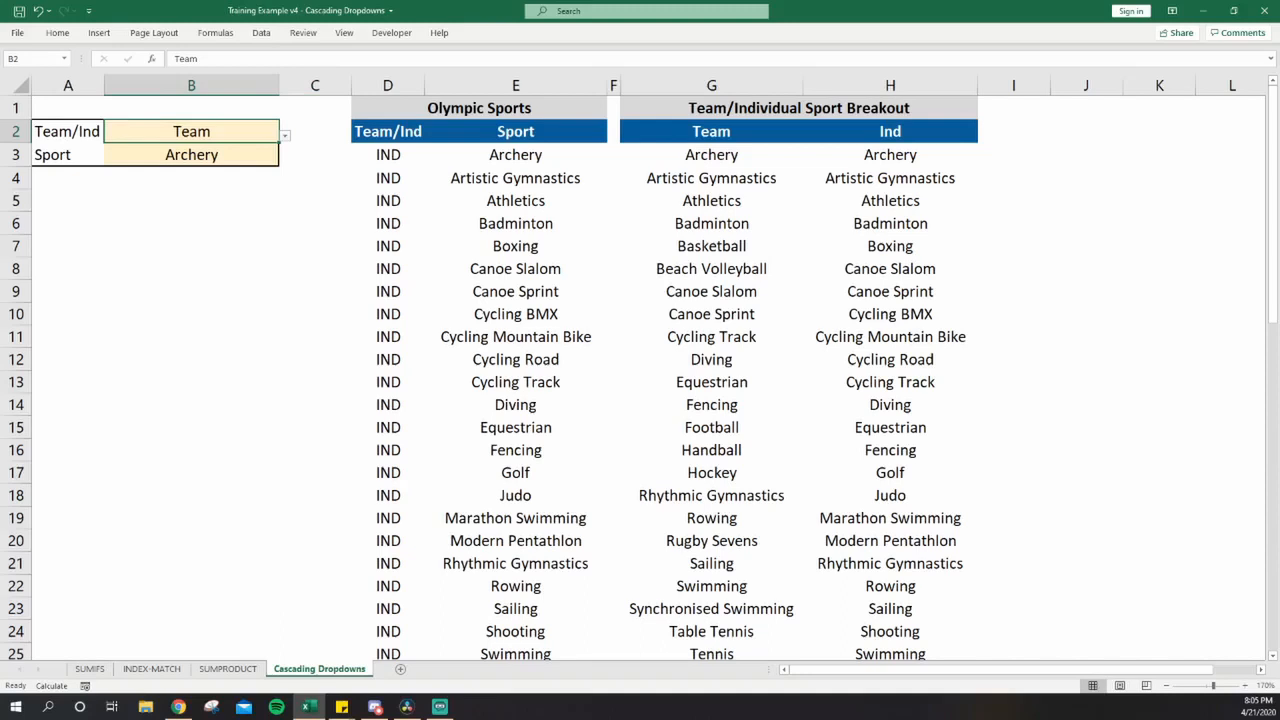
left_click(261, 33)
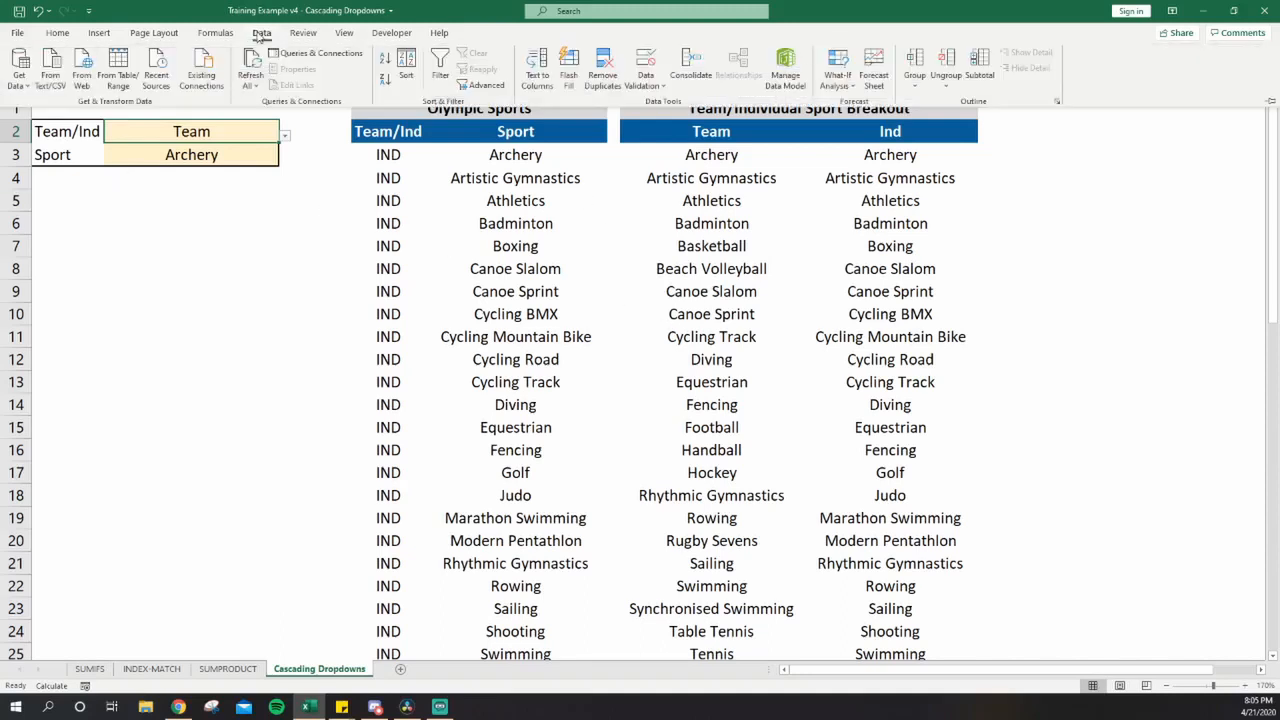
left_click(650, 64)
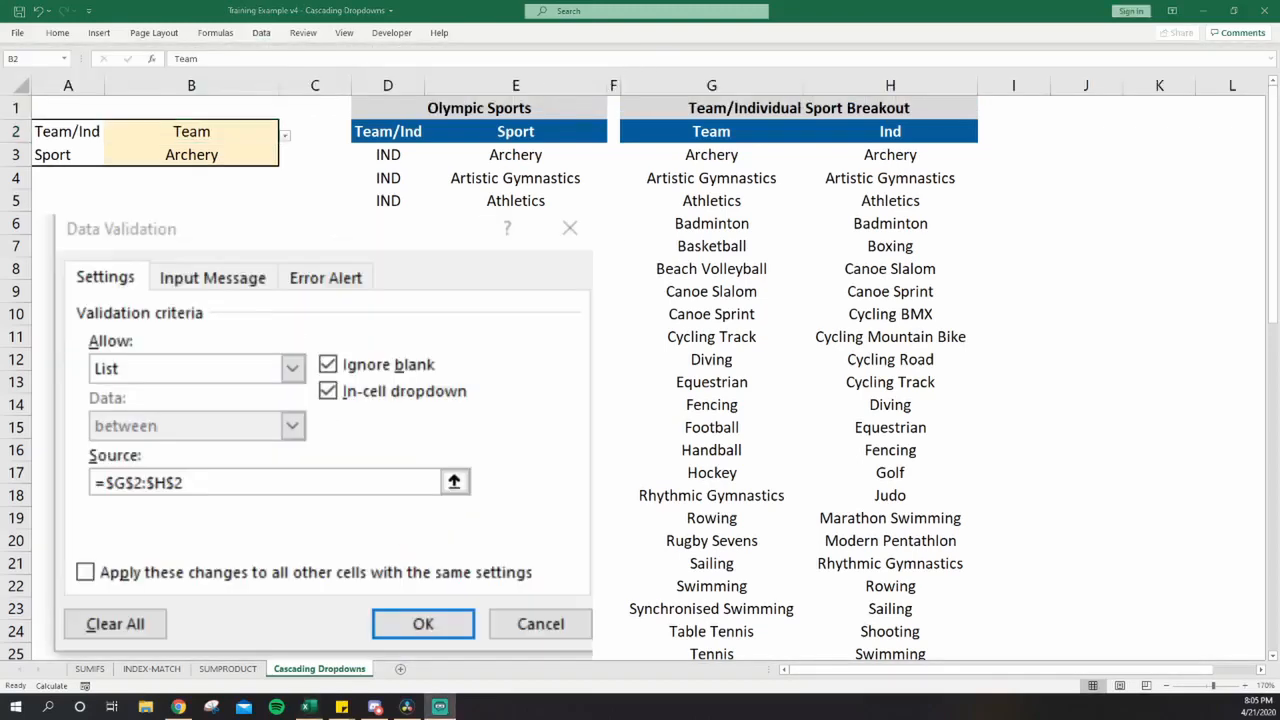
left_click(292, 369)
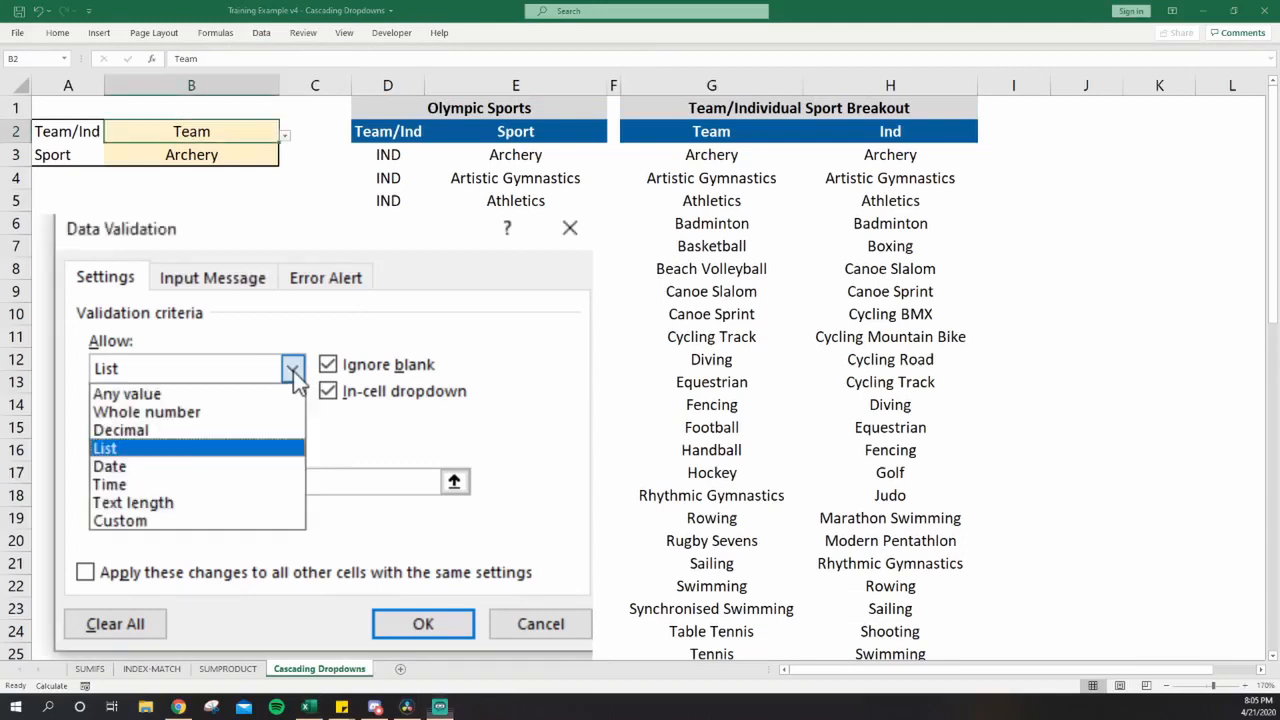
left_click(200, 455)
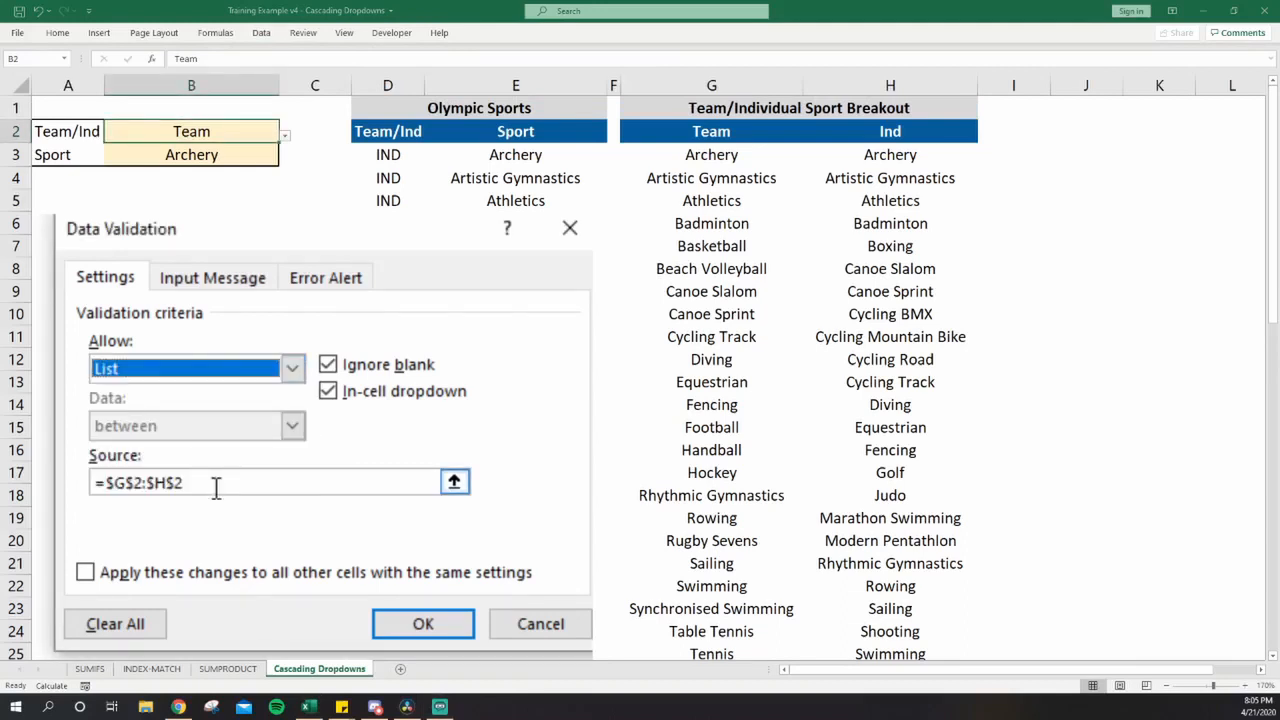
left_click_drag(225, 484, 85, 484)
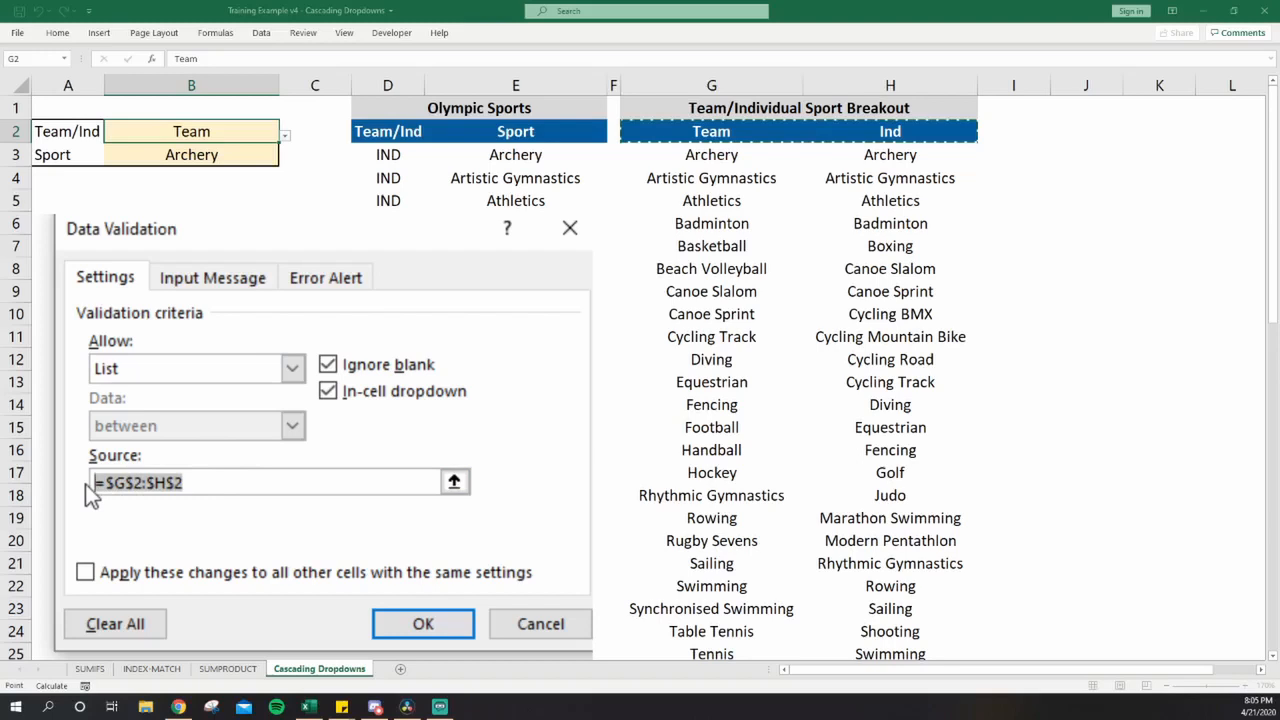
key("BackSpace")
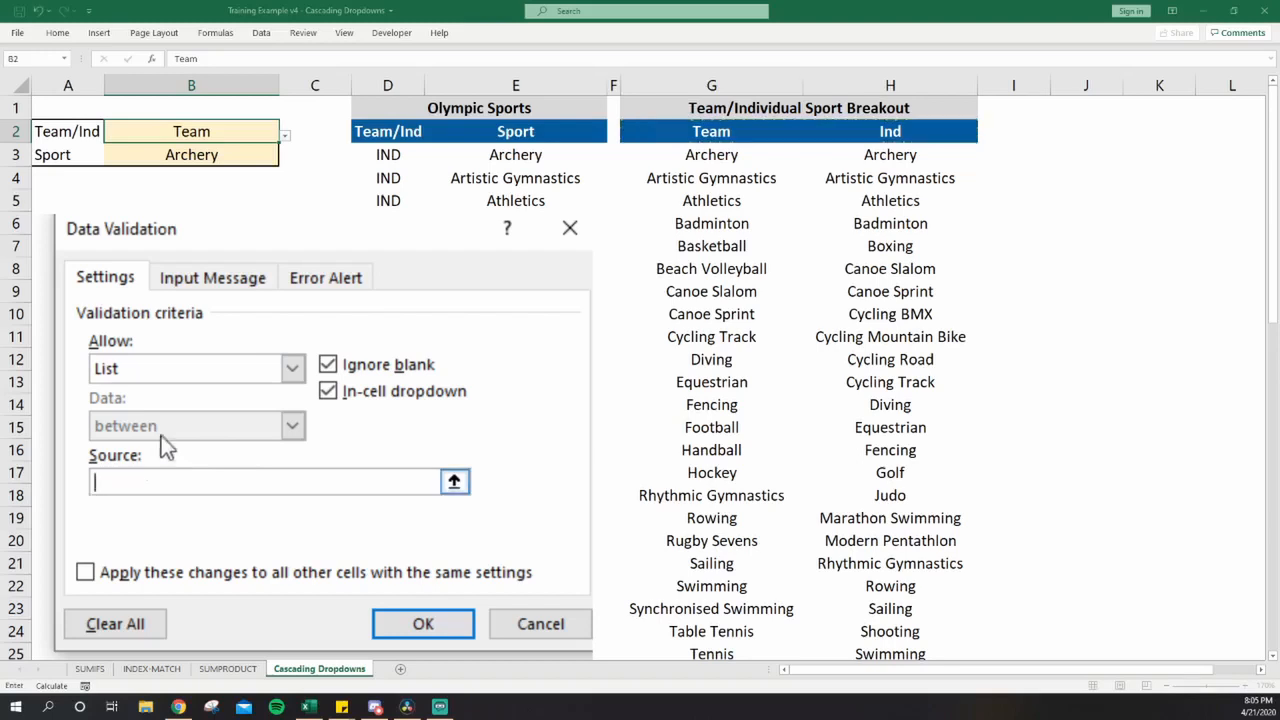
left_click_drag(688, 131, 819, 127)
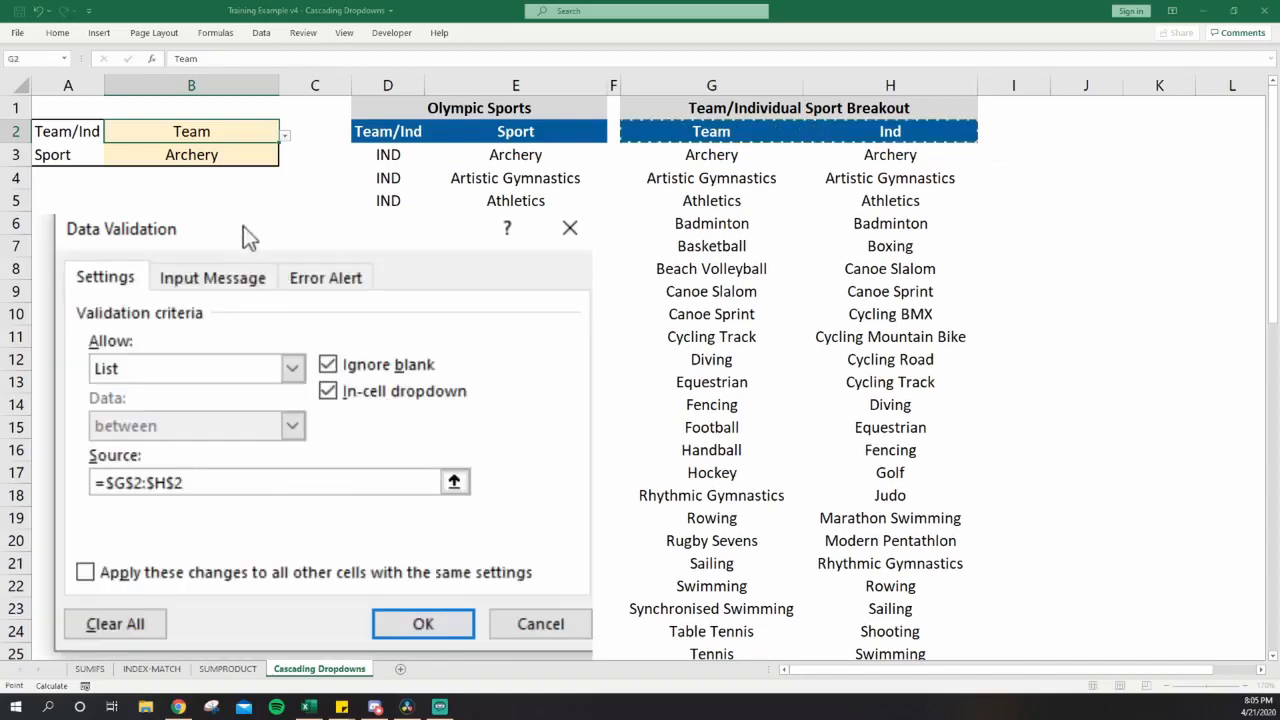
left_click(390, 625)
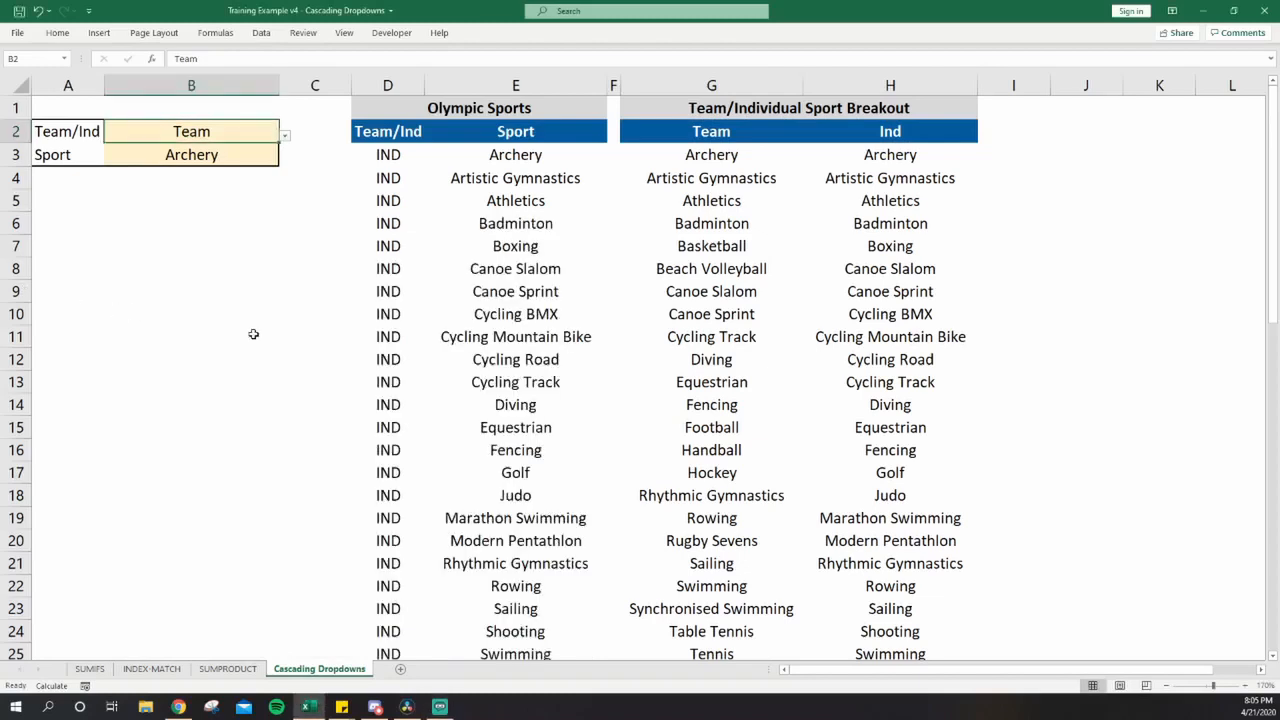
Check the choices in B2's drop-down and select Team.
key("alt+Down")
key("Down")
key("Up")
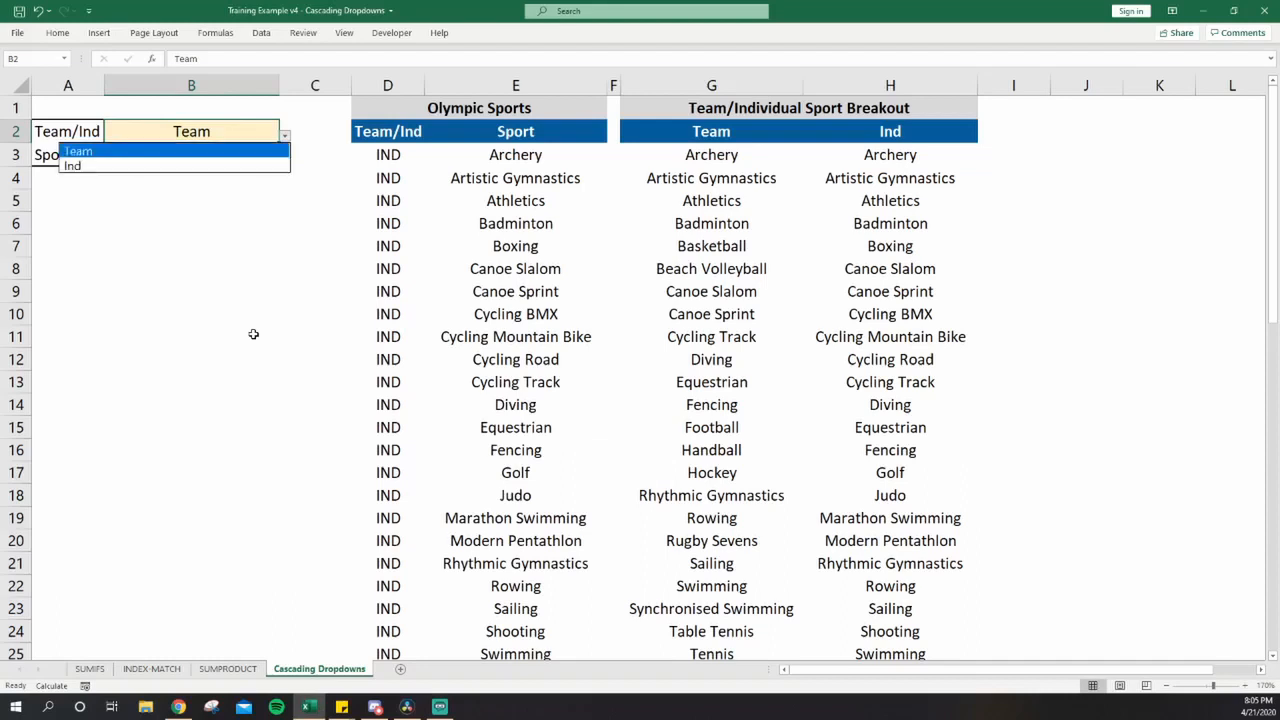
key("Return")
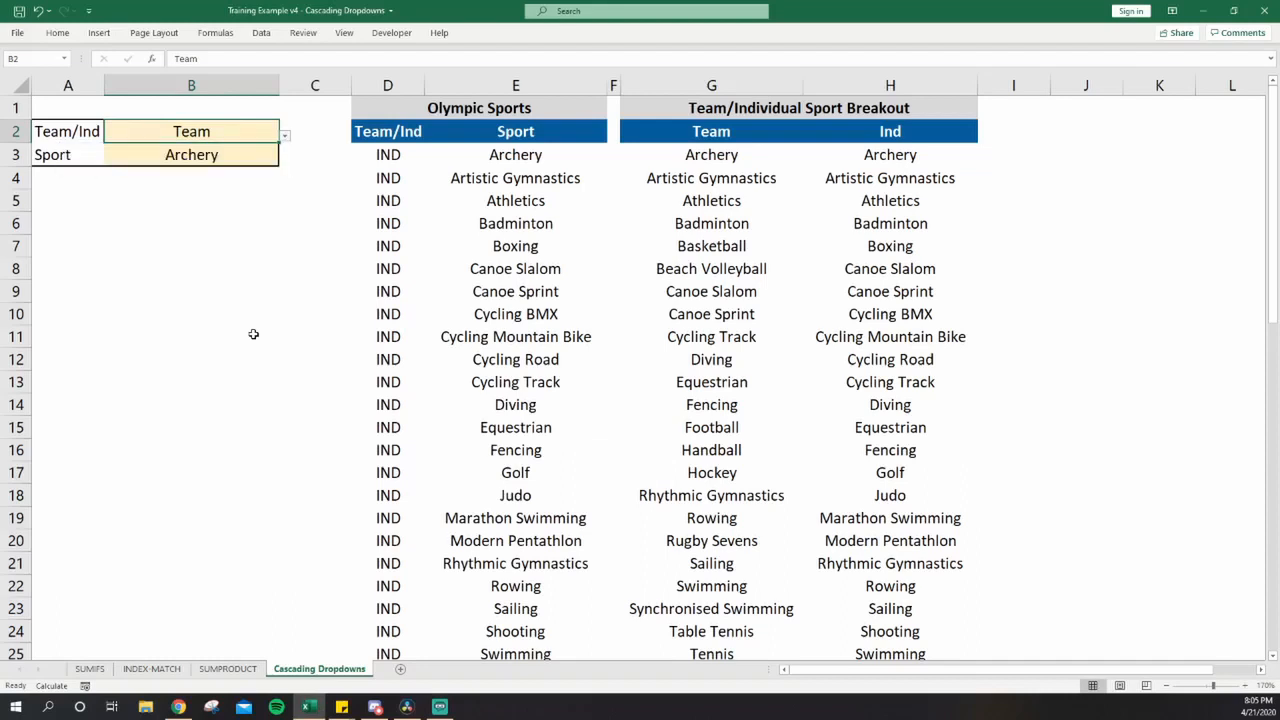
For the Sport cell B3, compare the full Sport list in column E with the Team list starting at G3.
key("Down")
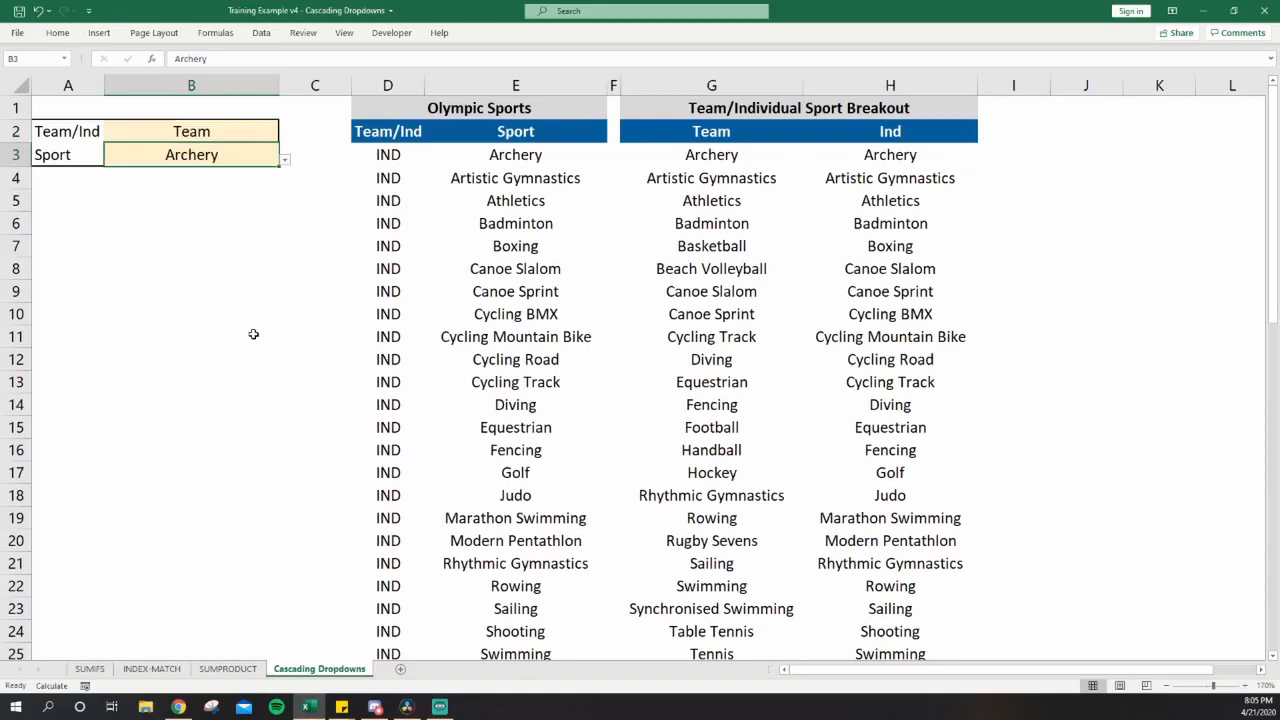
key("Right")
key("Right")
key("Right")
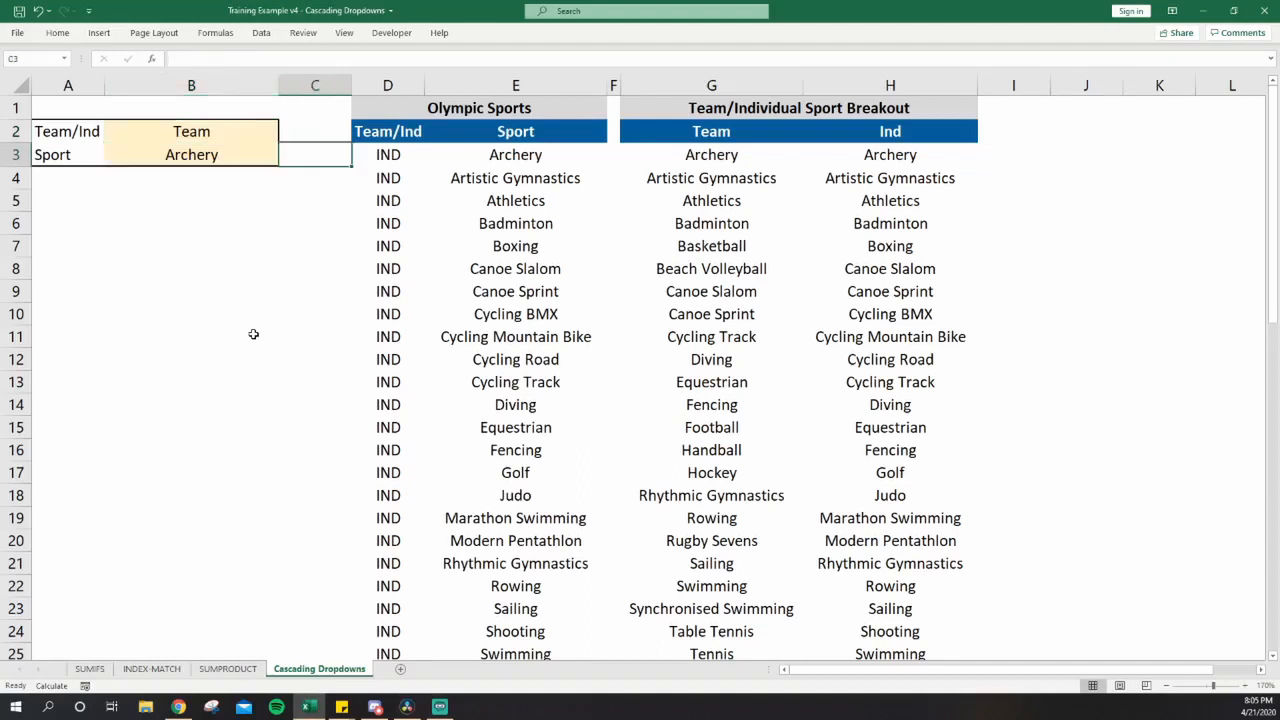
key("ctrl+shift+Down")
key("Left")
key("Left")
key("Left")
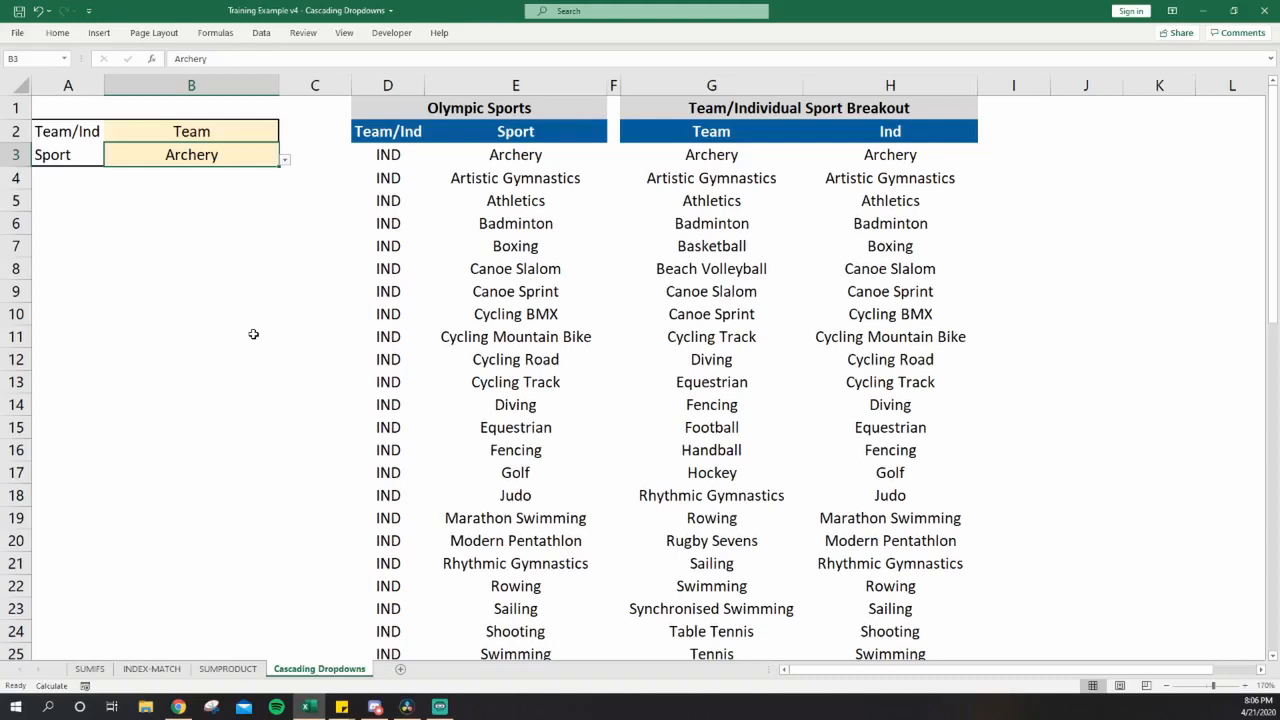
key("Right")
key("Right")
key("Right")
key("Right")
key("Right")
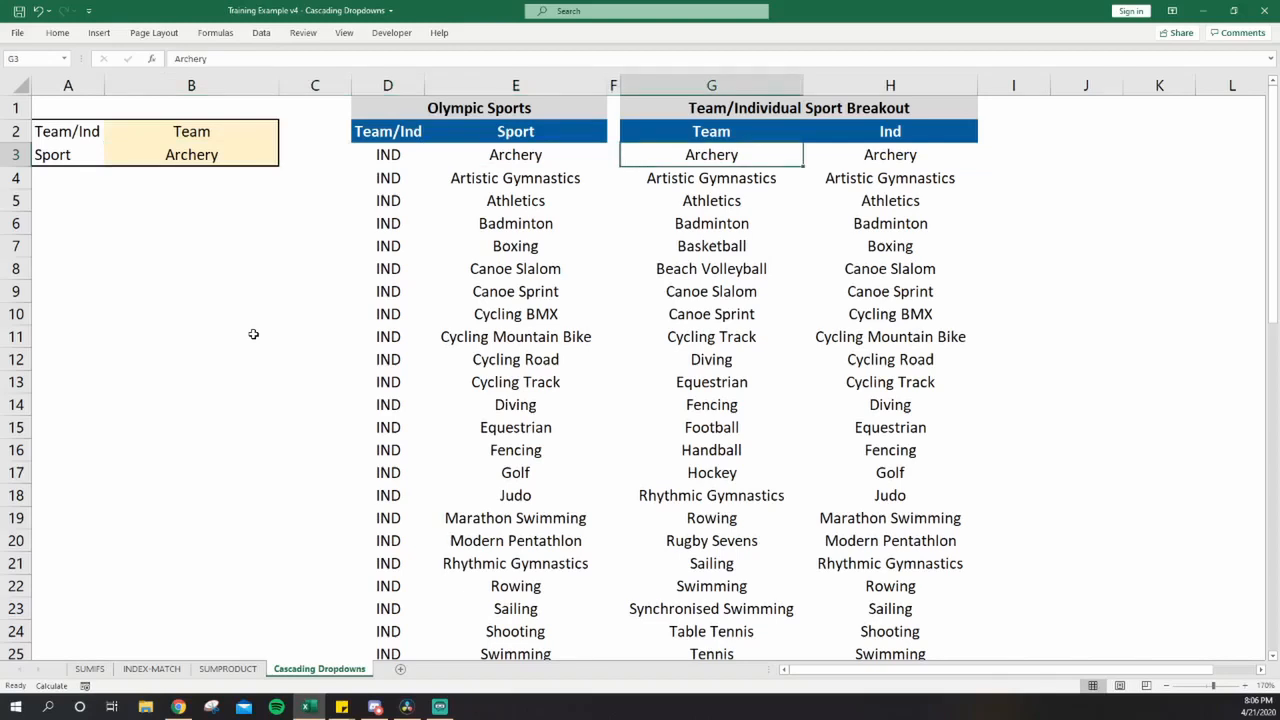
Define a workbook-scoped name Team in the Name Manager that refers to ='Cascading Dropdowns'!$G$3:$G$27, excluding the header.
key("Up")
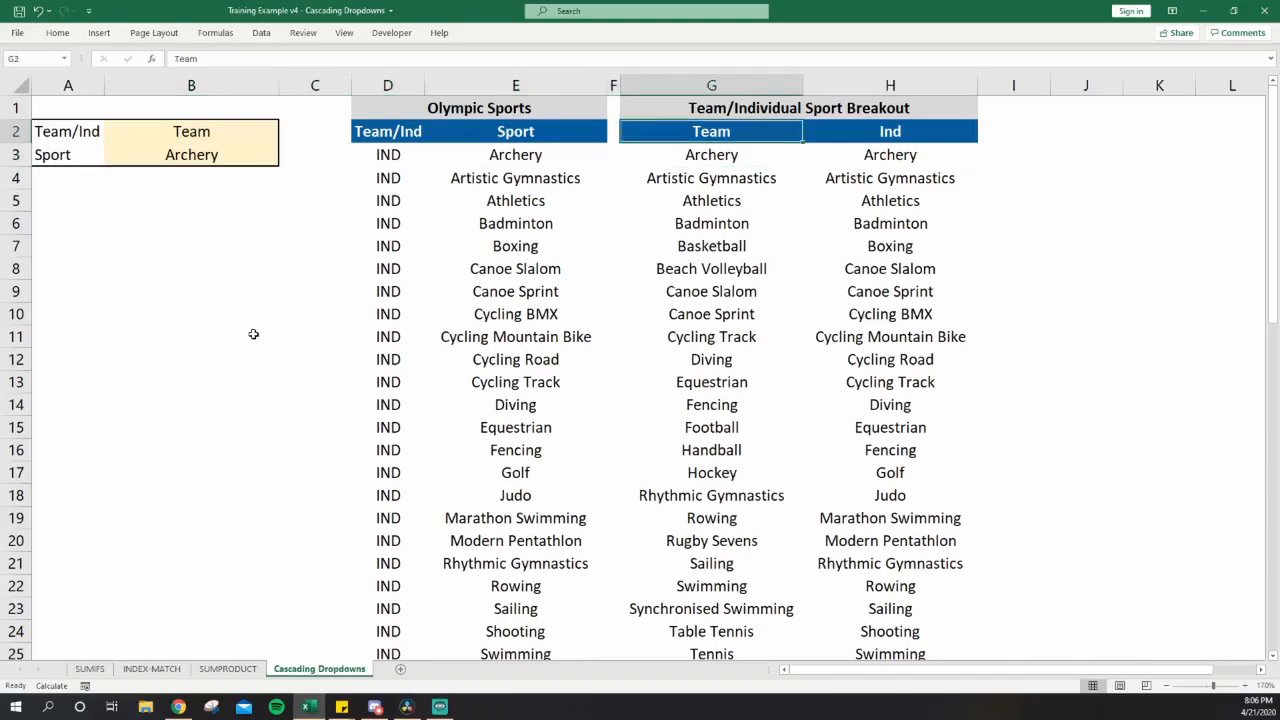
key("shift+Down")
key("shift+Down")
key("ctrl+shift+Down")
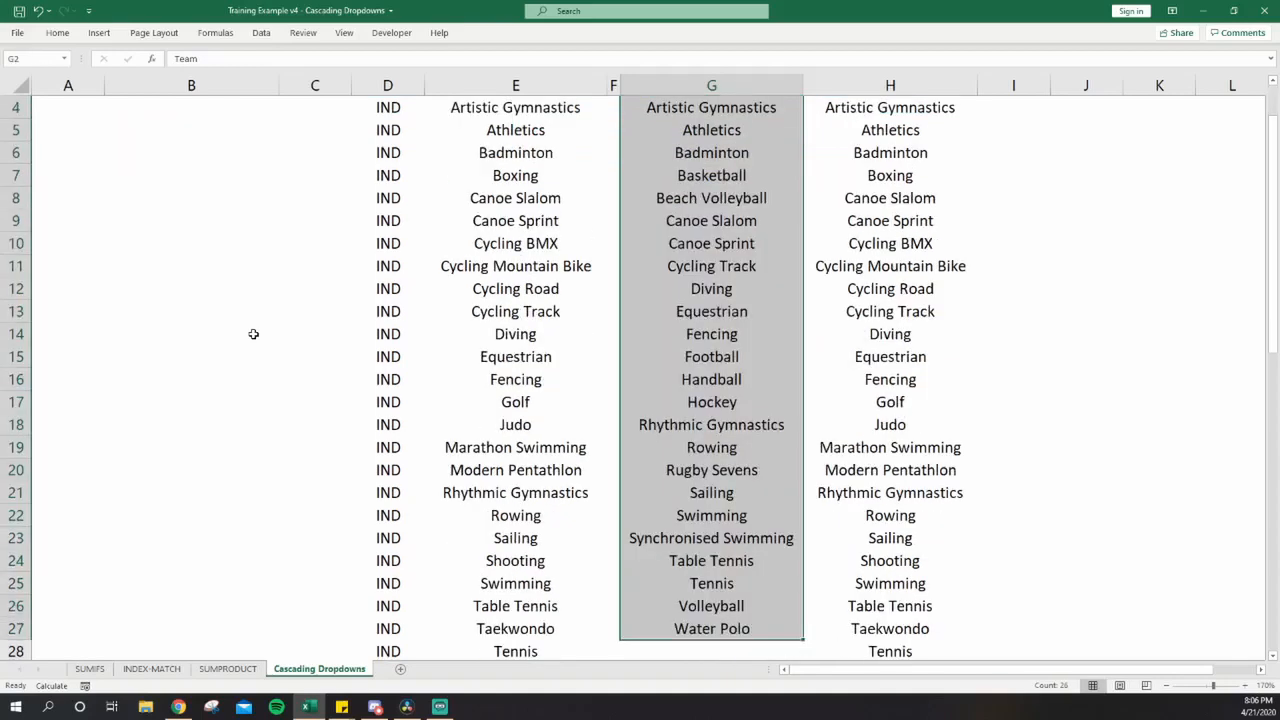
left_click(215, 34)
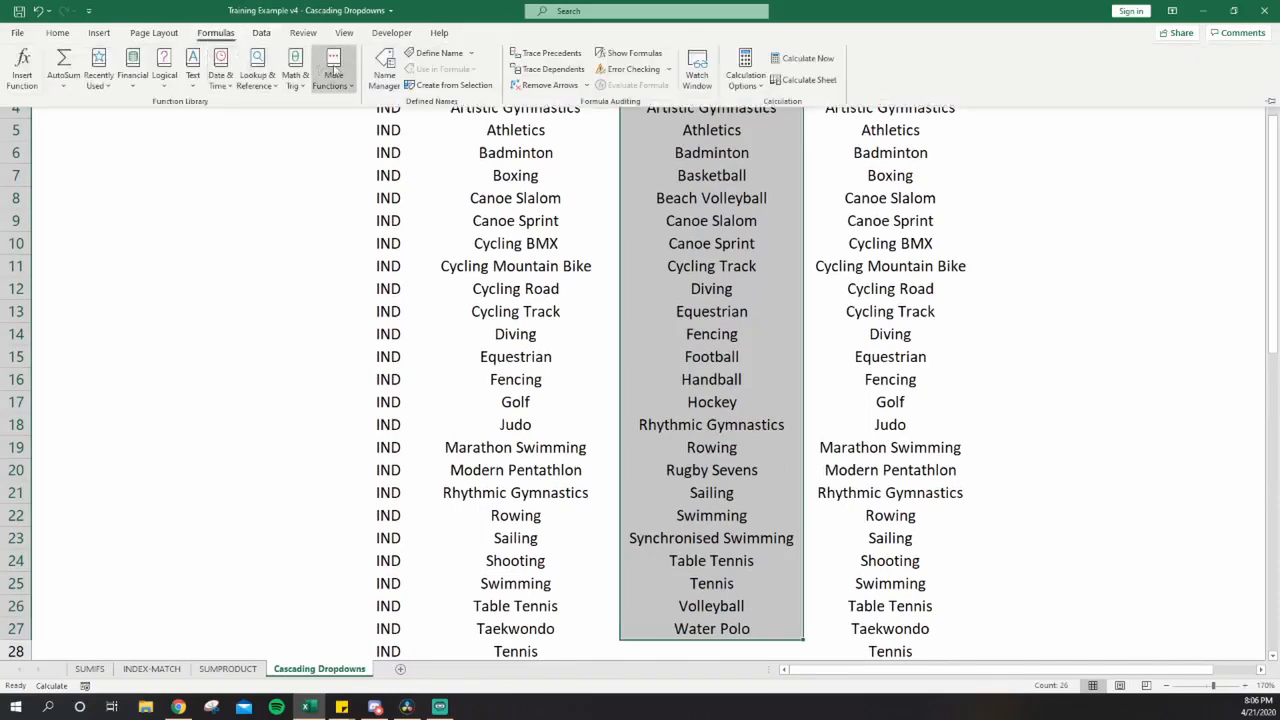
left_click(384, 72)
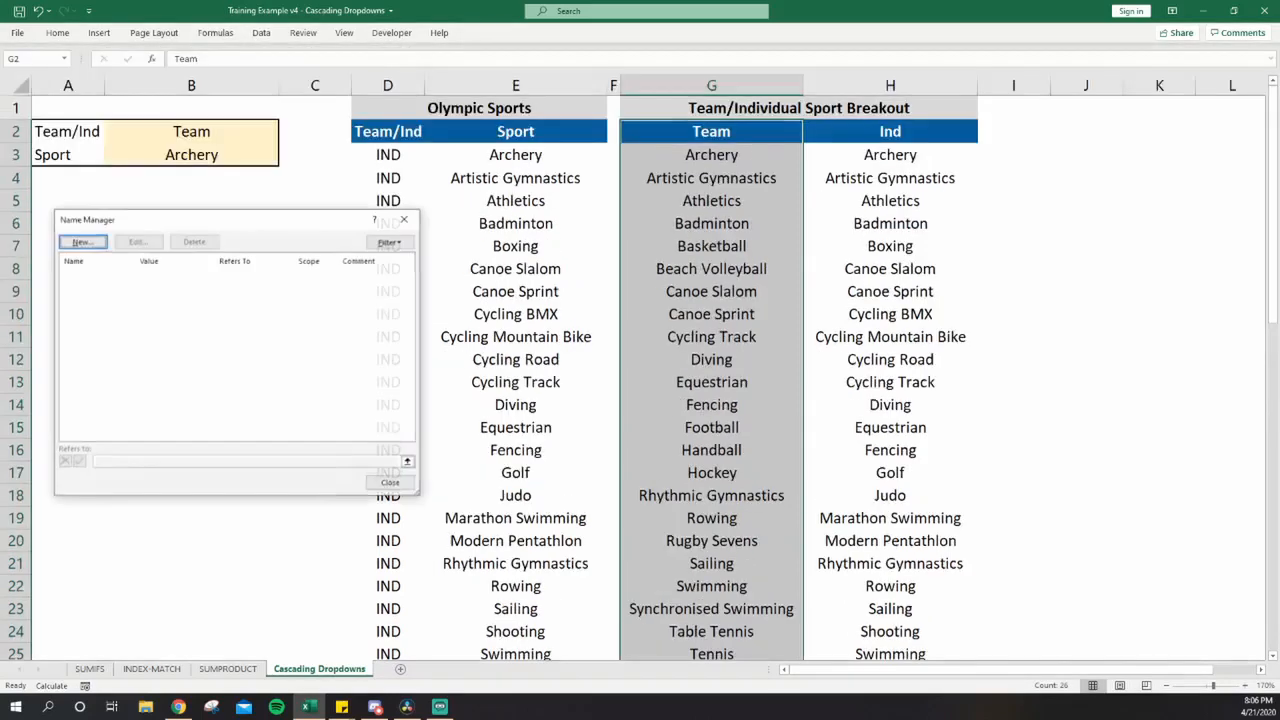
left_click(108, 237)
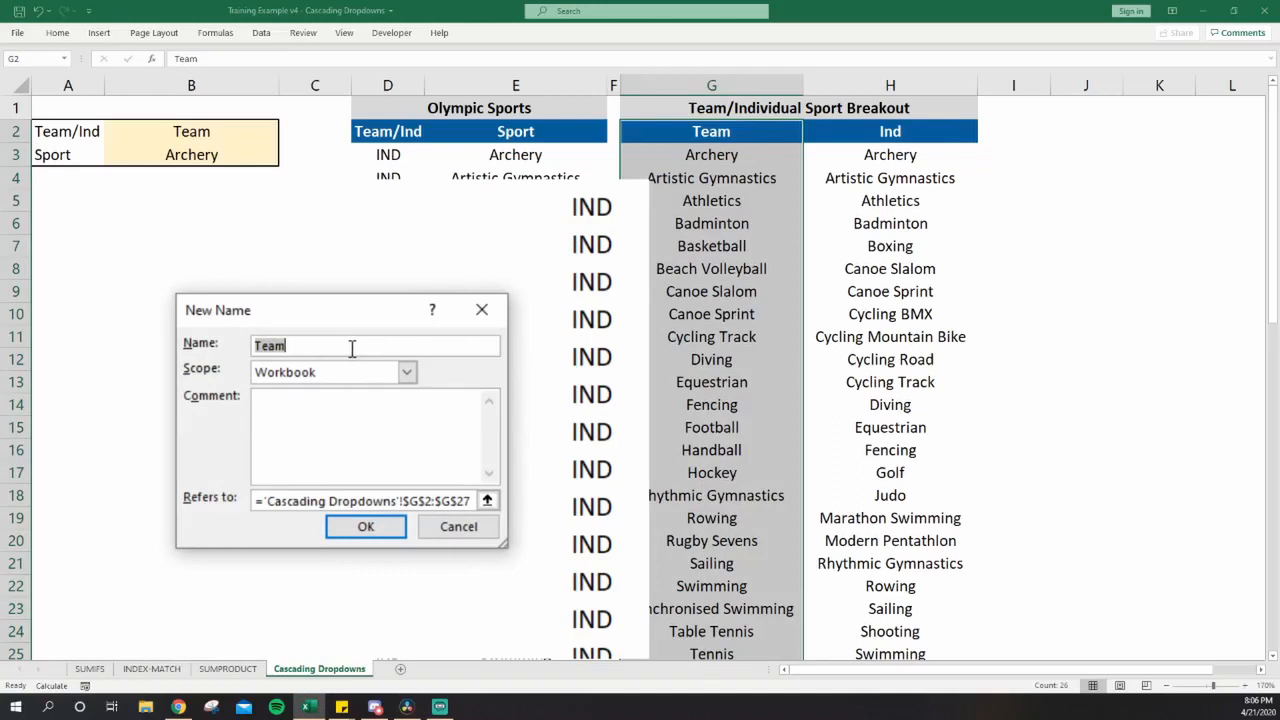
left_click_drag(352, 348, 241, 350)
left_click(303, 345)
left_click(430, 500)
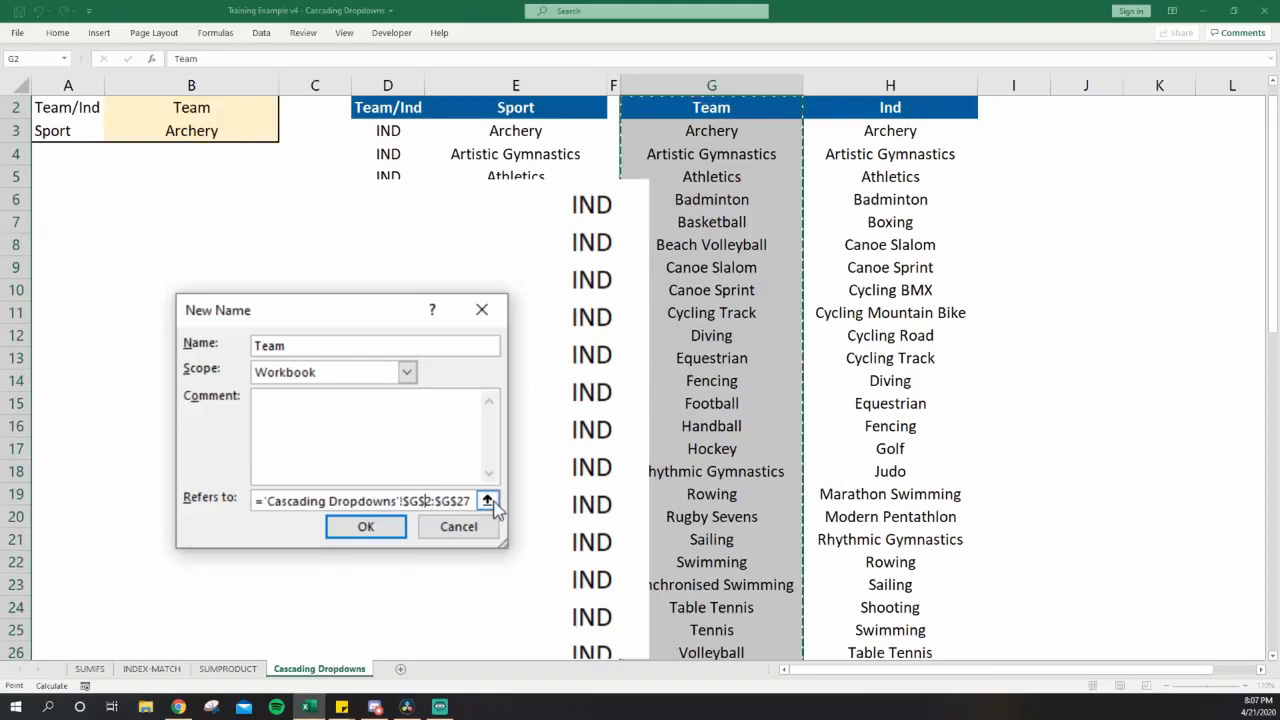
key("BackSpace")
type("3")
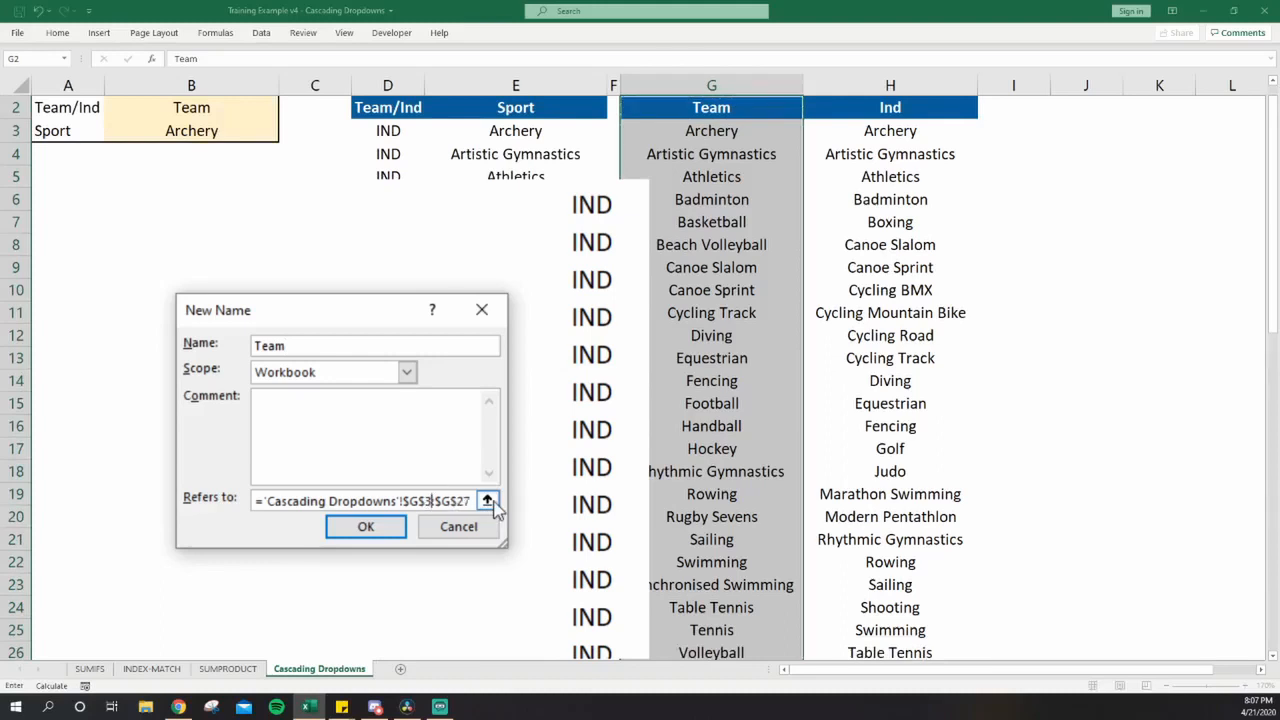
left_click(367, 528)
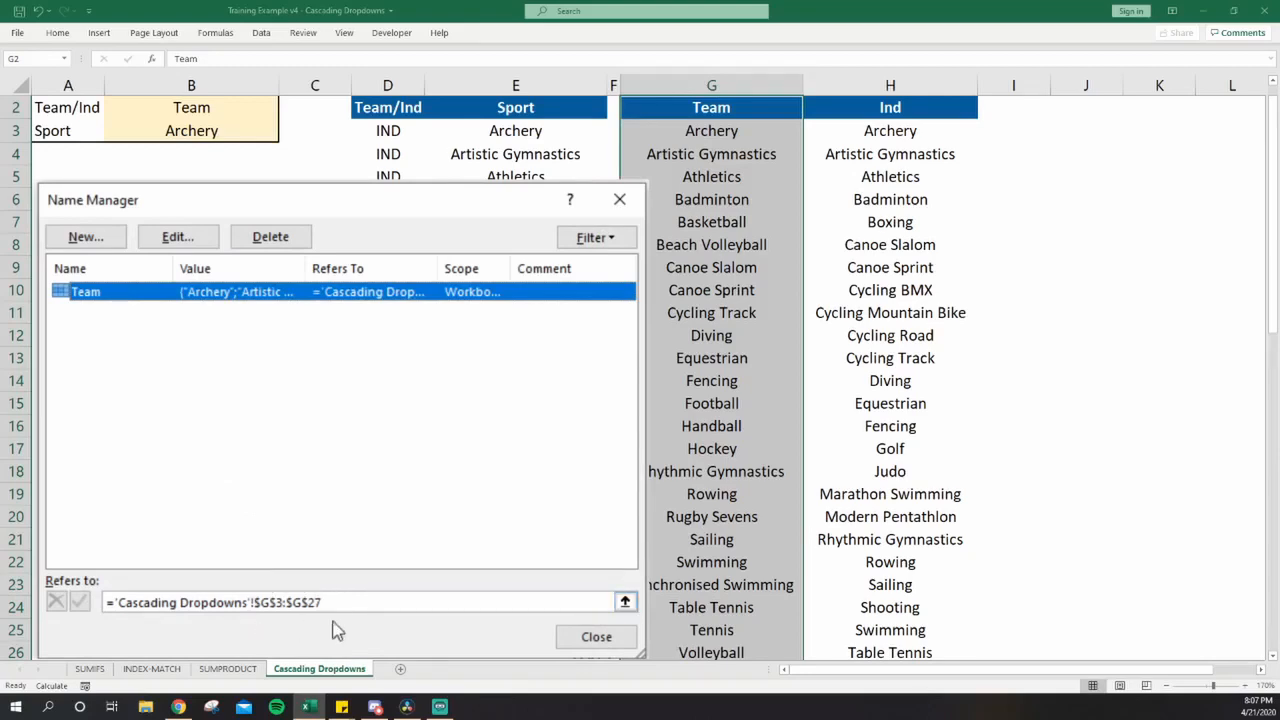
left_click(588, 637)
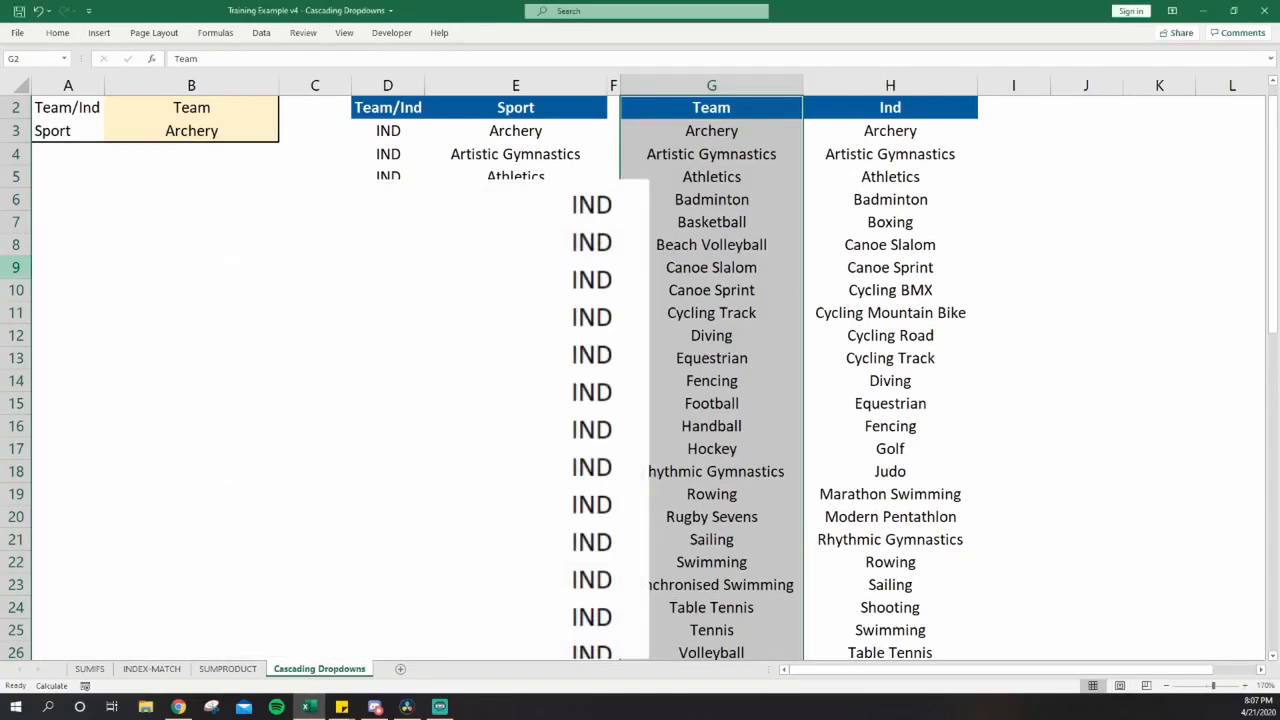
Create a name for the individual sports in H2:H32 from the selection, using the top row value Ind.
left_click(885, 107)
key("ctrl+shift+Down")
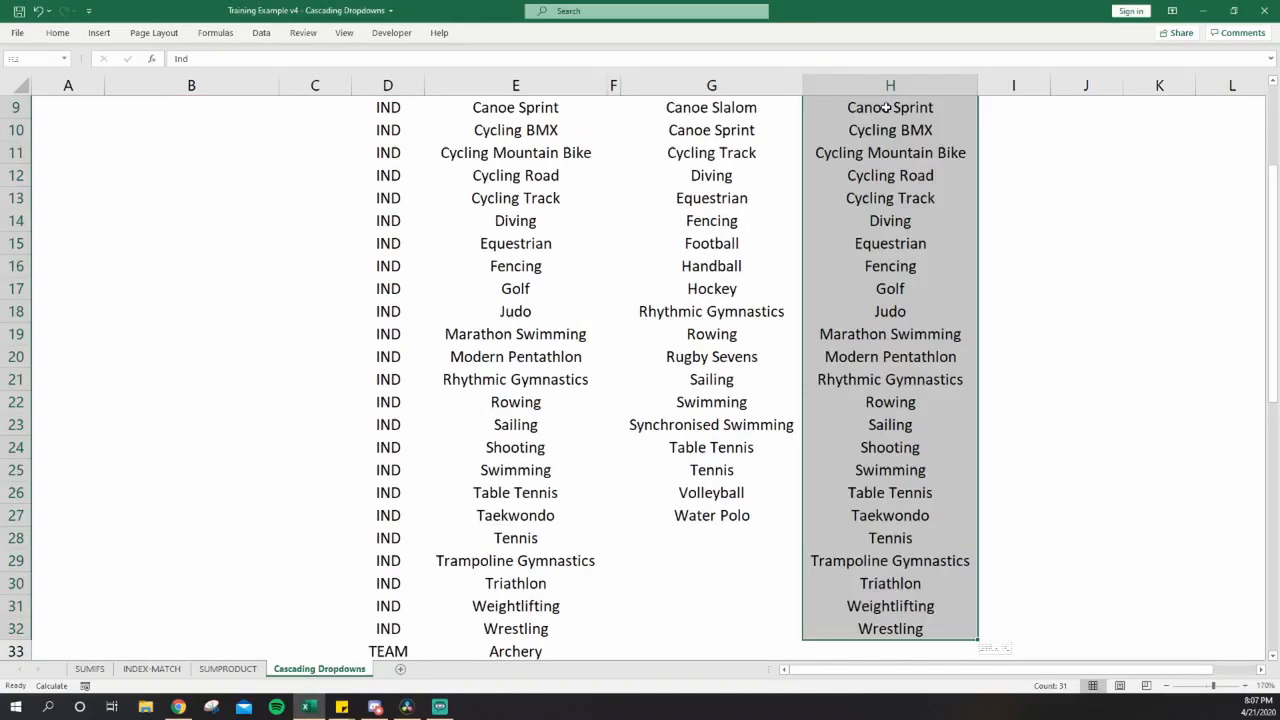
scroll(887, 112, "up", 3)
key("ctrl+shift+F3")
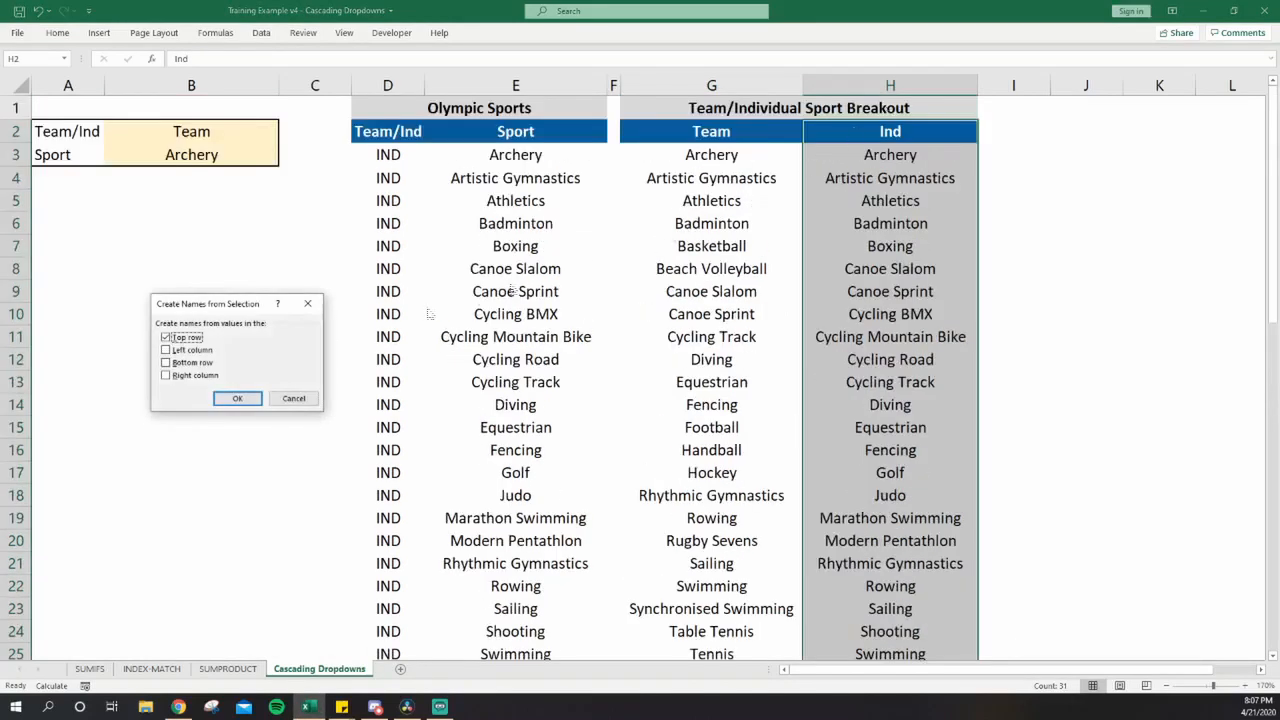
left_click(237, 398)
Set the data validation of the Sport cell B3 to allow a List with the source =INDIRECT(B2).
left_click(70, 108)
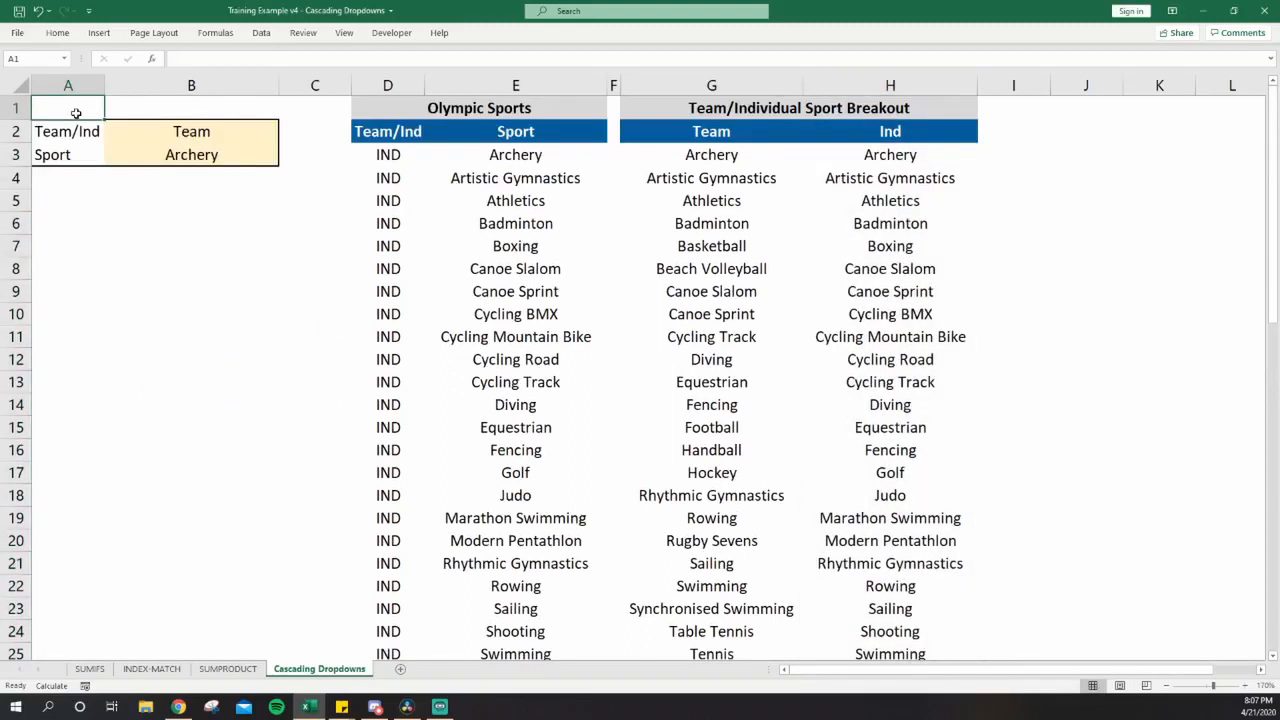
key("Right")
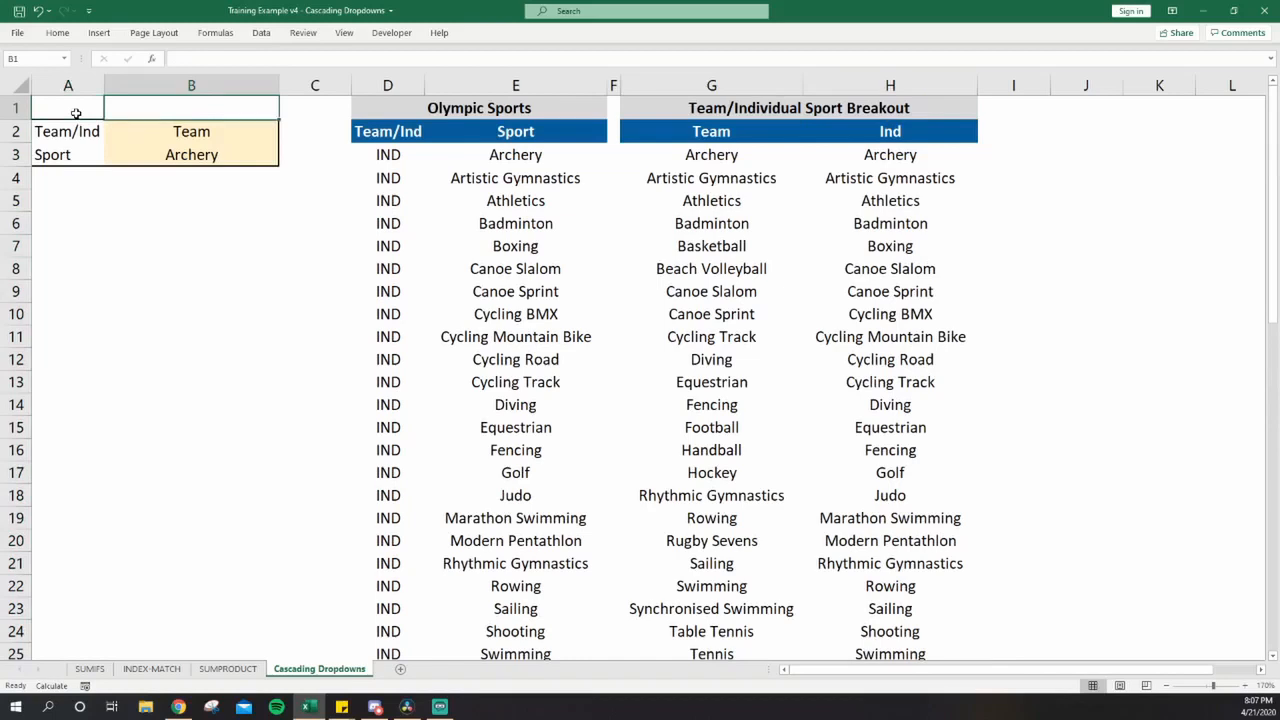
key("Down")
key("Down")
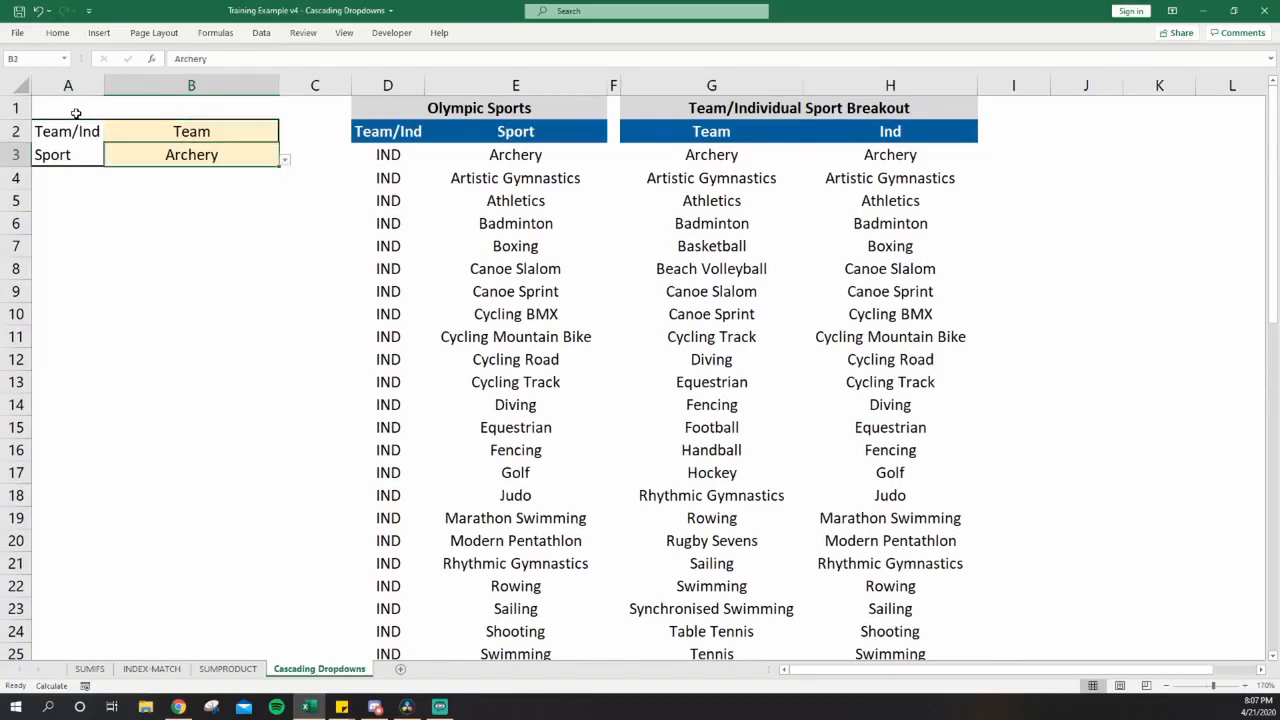
key("alt+a")
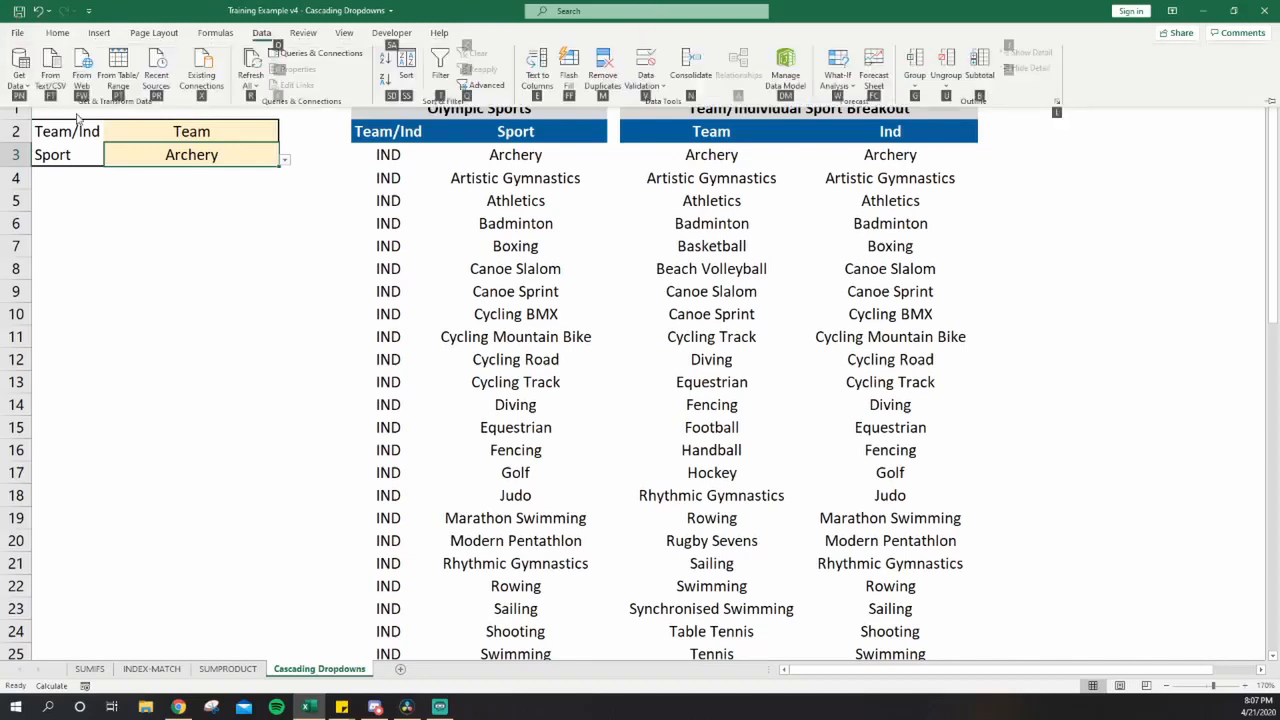
key("v")
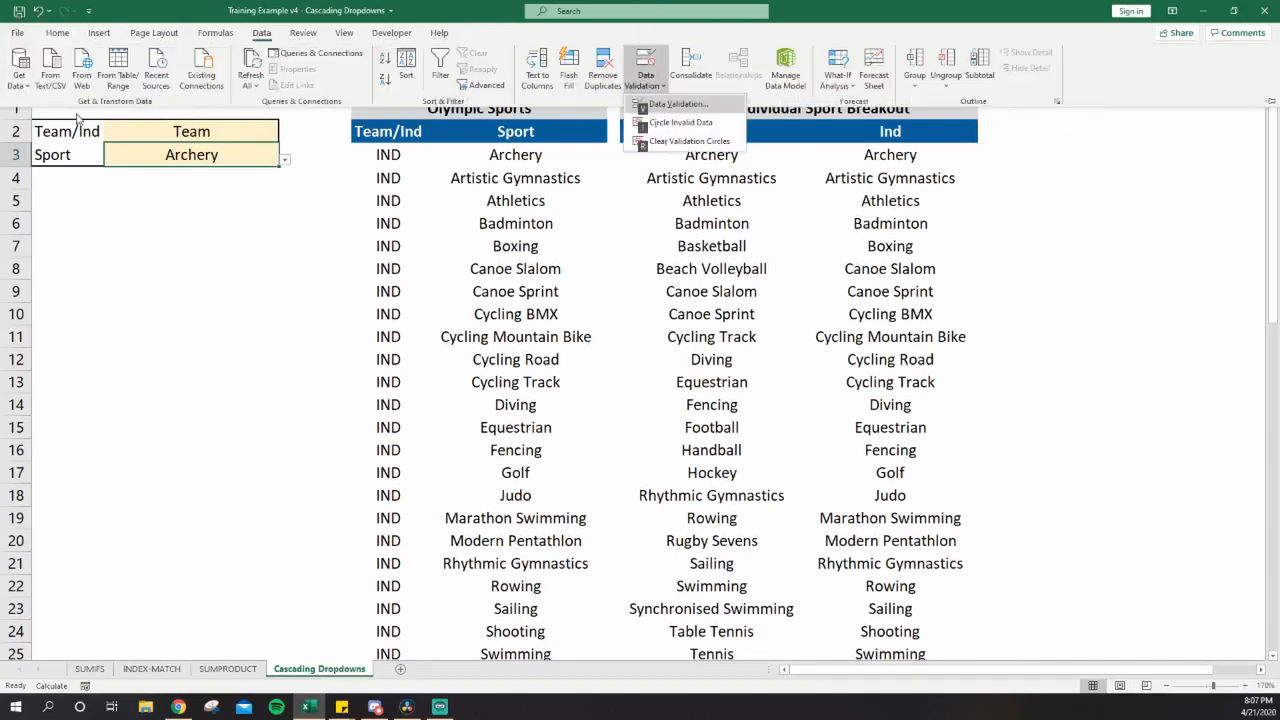
key("v")
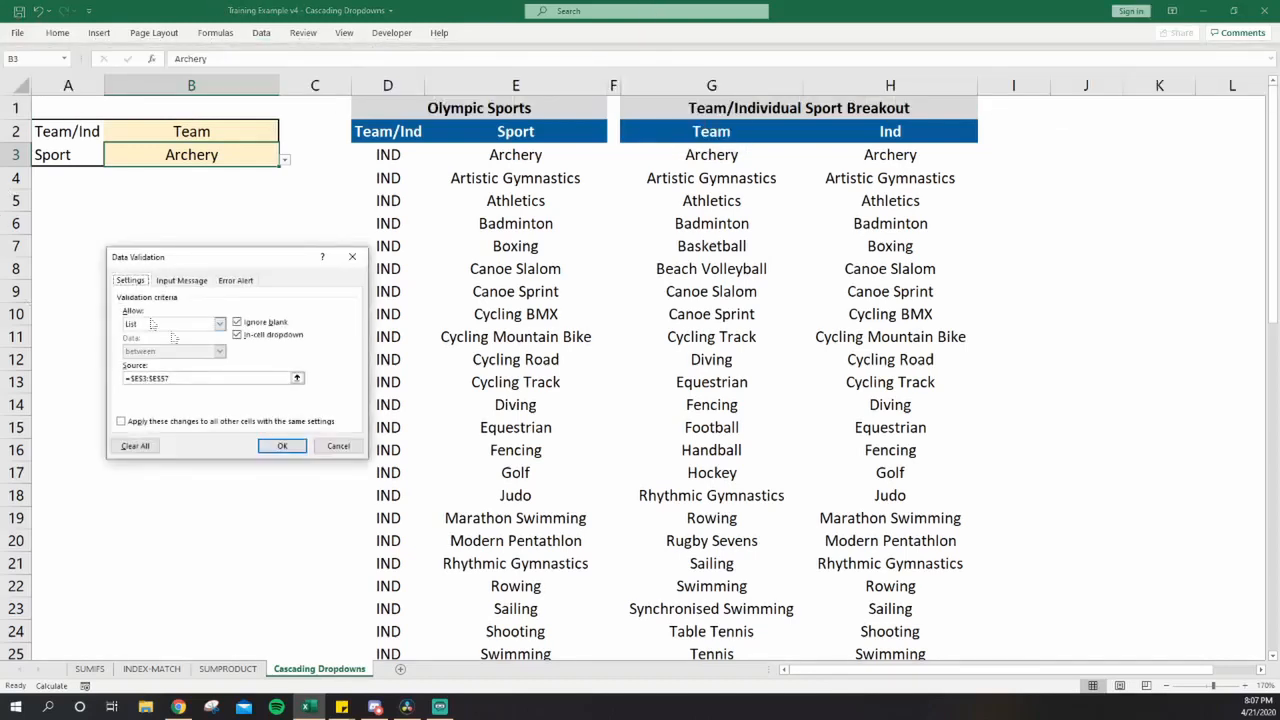
left_click(219, 324)
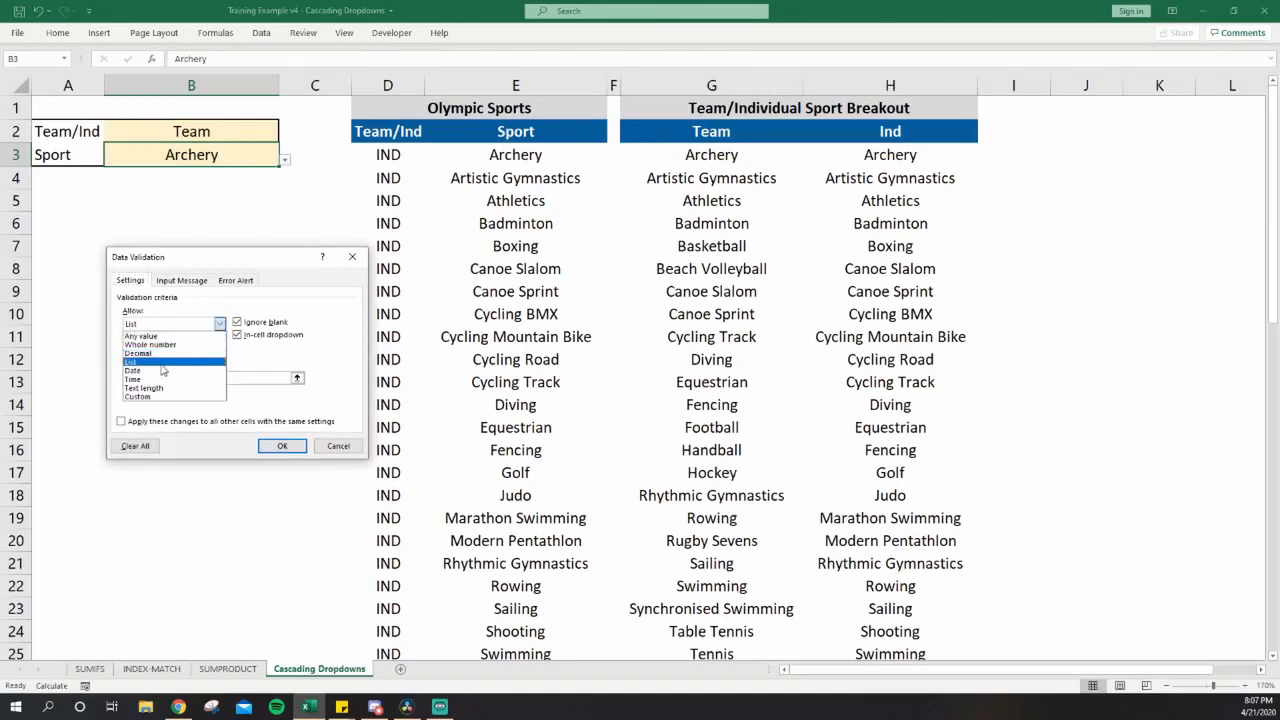
left_click(166, 362)
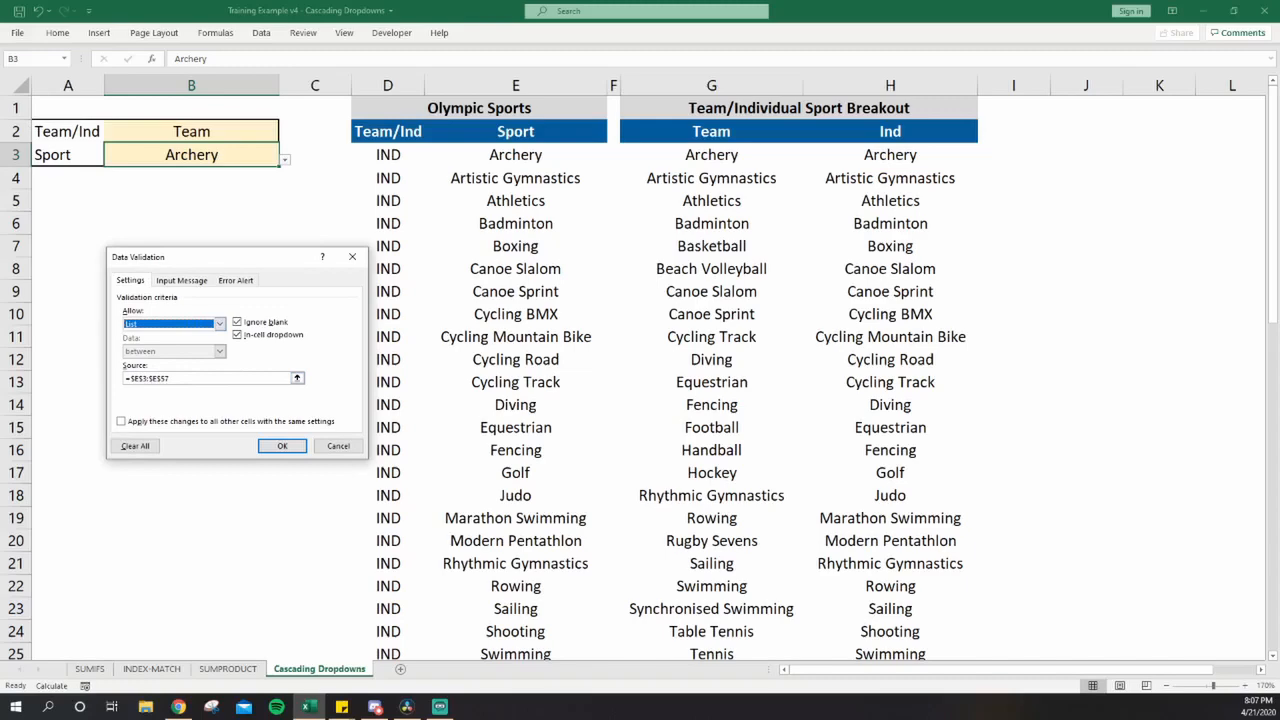
left_click(251, 483)
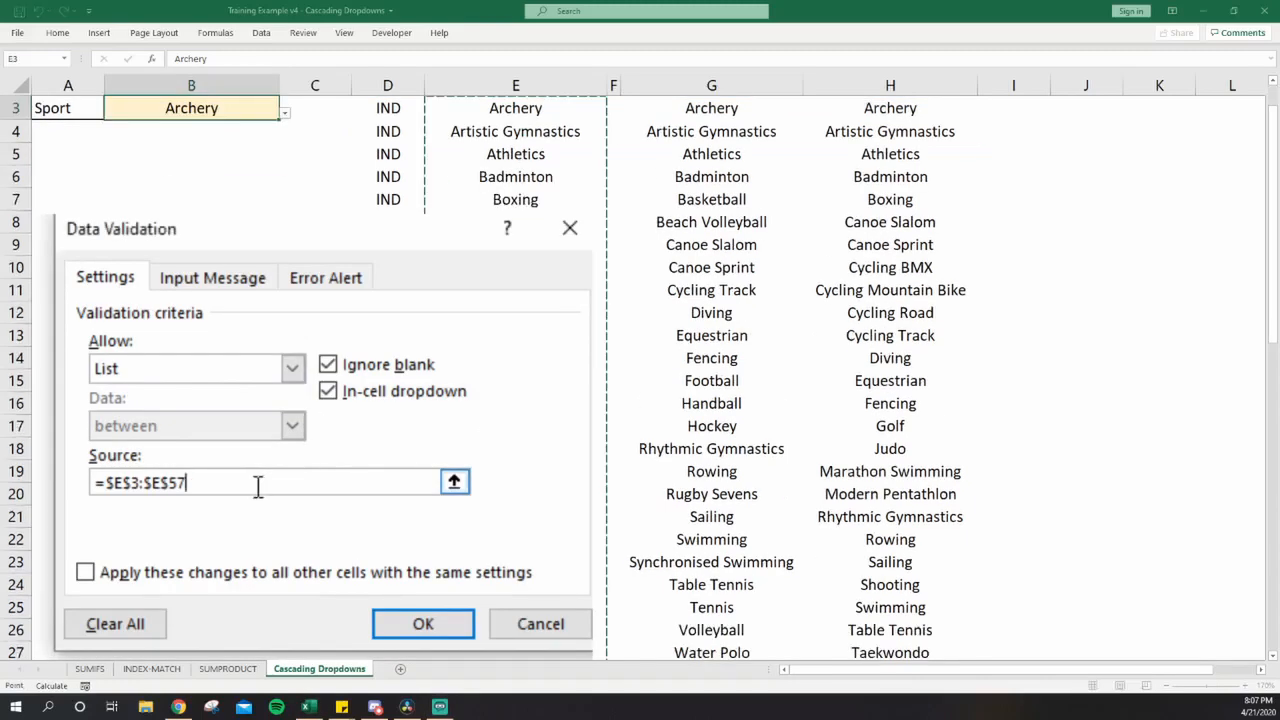
left_click_drag(190, 484, 78, 490)
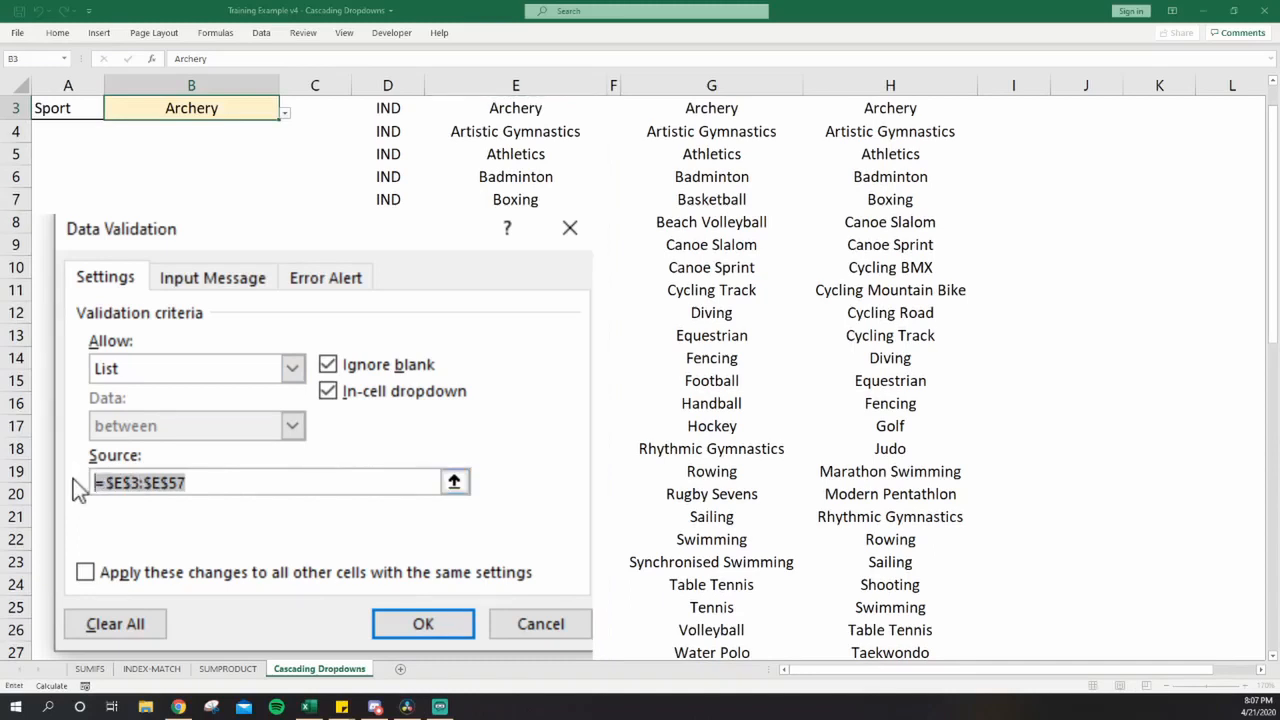
type("=")
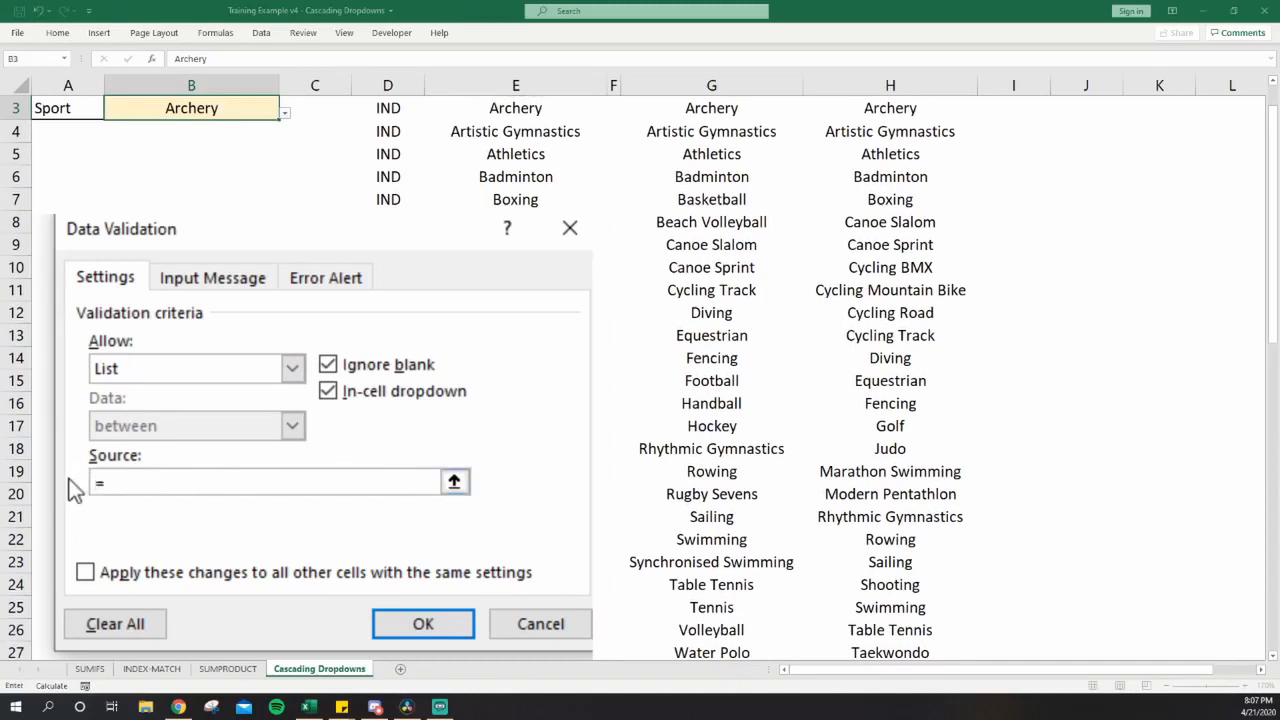
type("INDIRECT(")
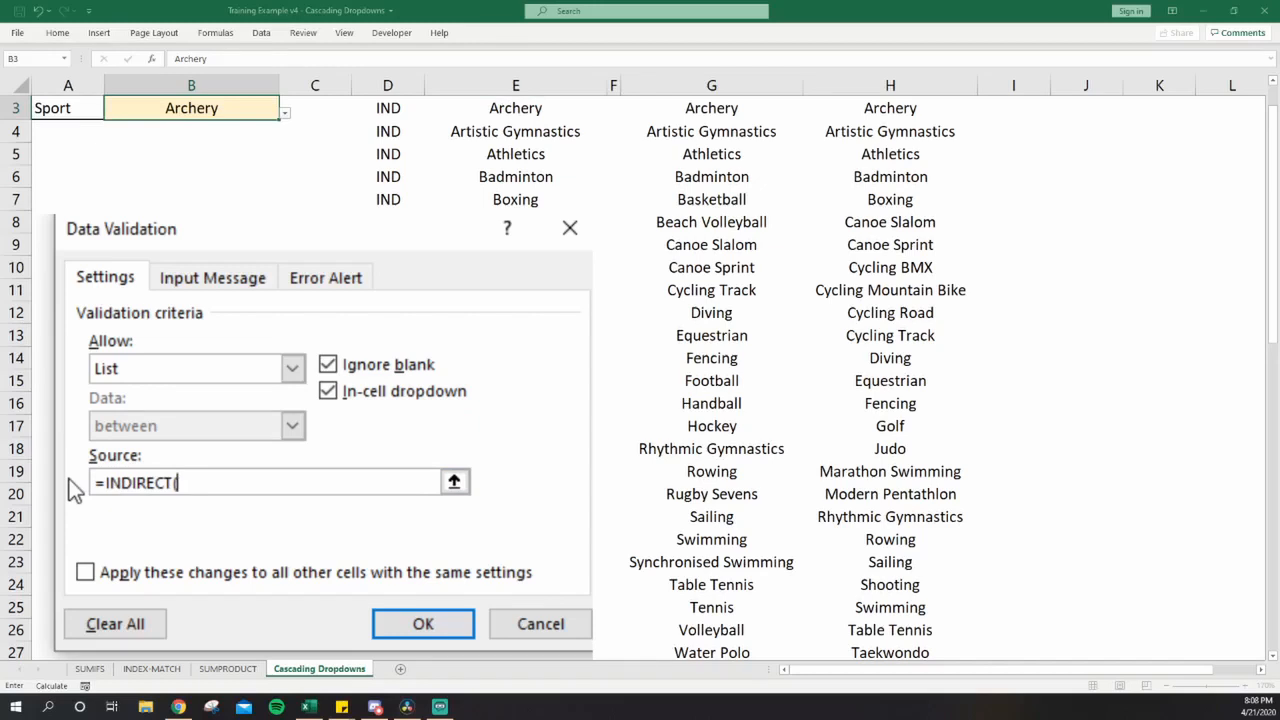
type("B2)")
key("Return")
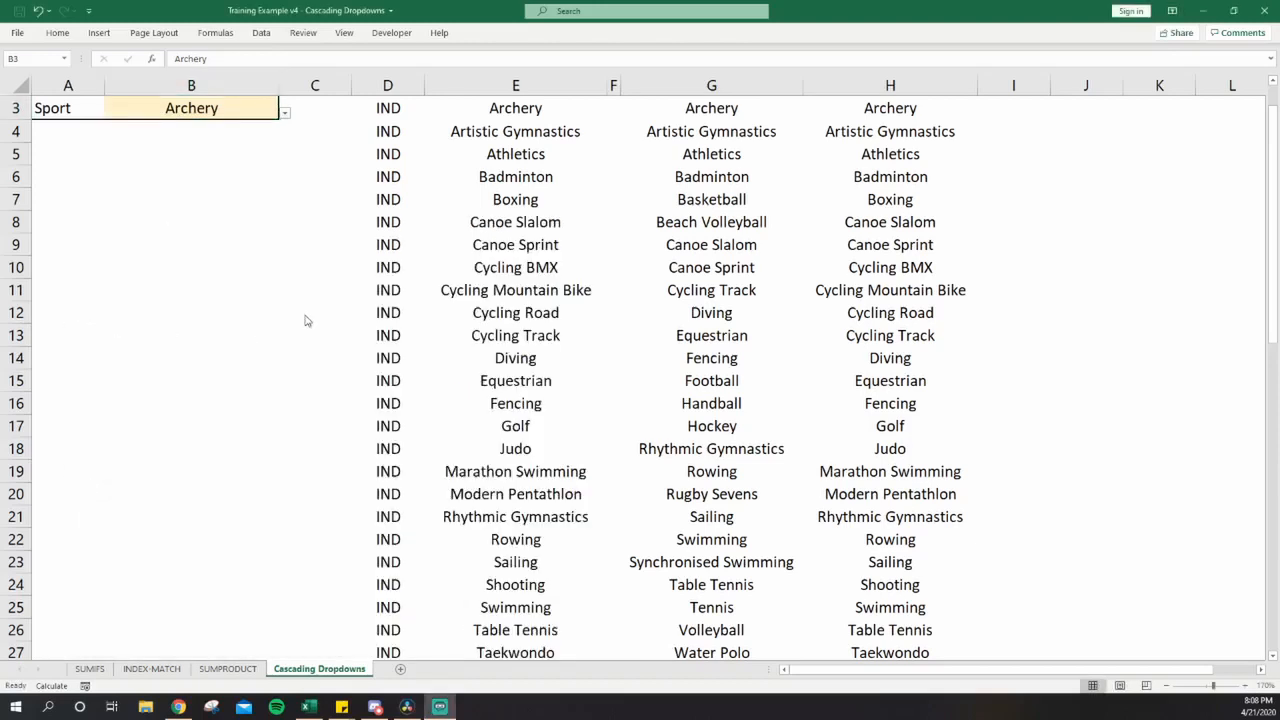
Return to the Team/Ind cell B2 and check its drop-down choices without changing the selection.
left_click(242, 291)
key("ctrl+Up")
scroll(242, 291, "up", 1)
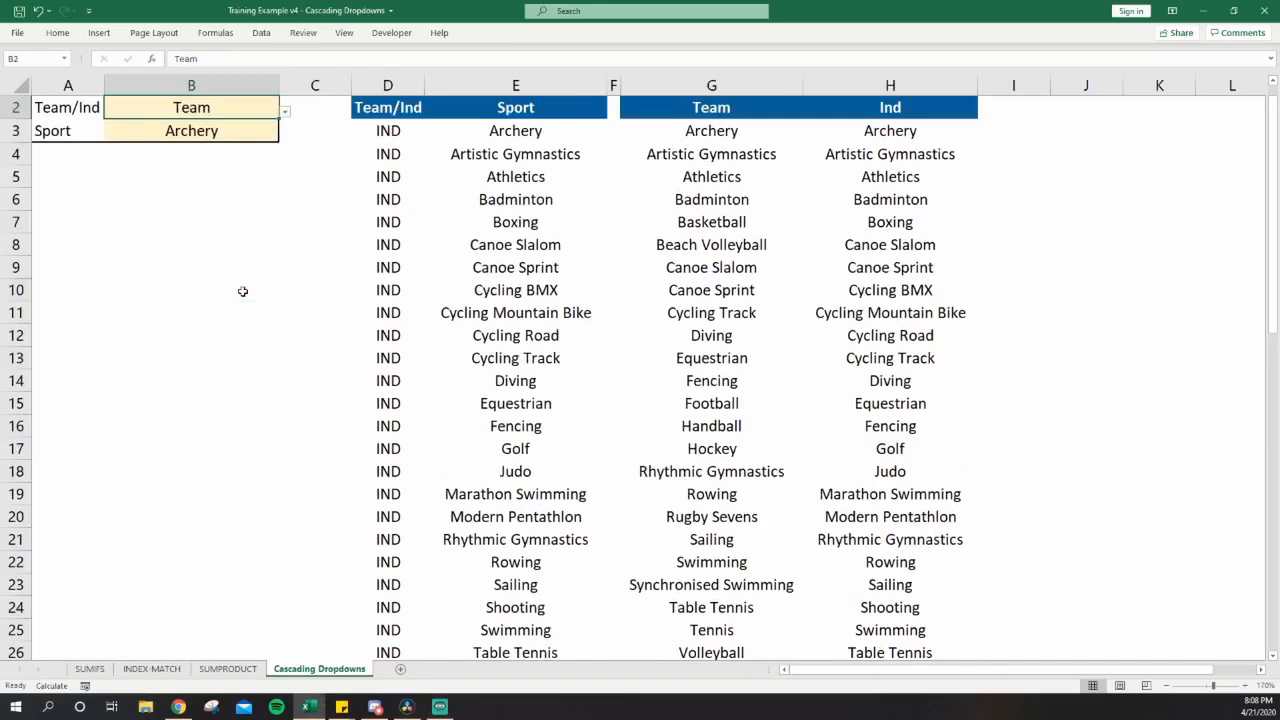
key("Up")
key("Down")
key("Right")
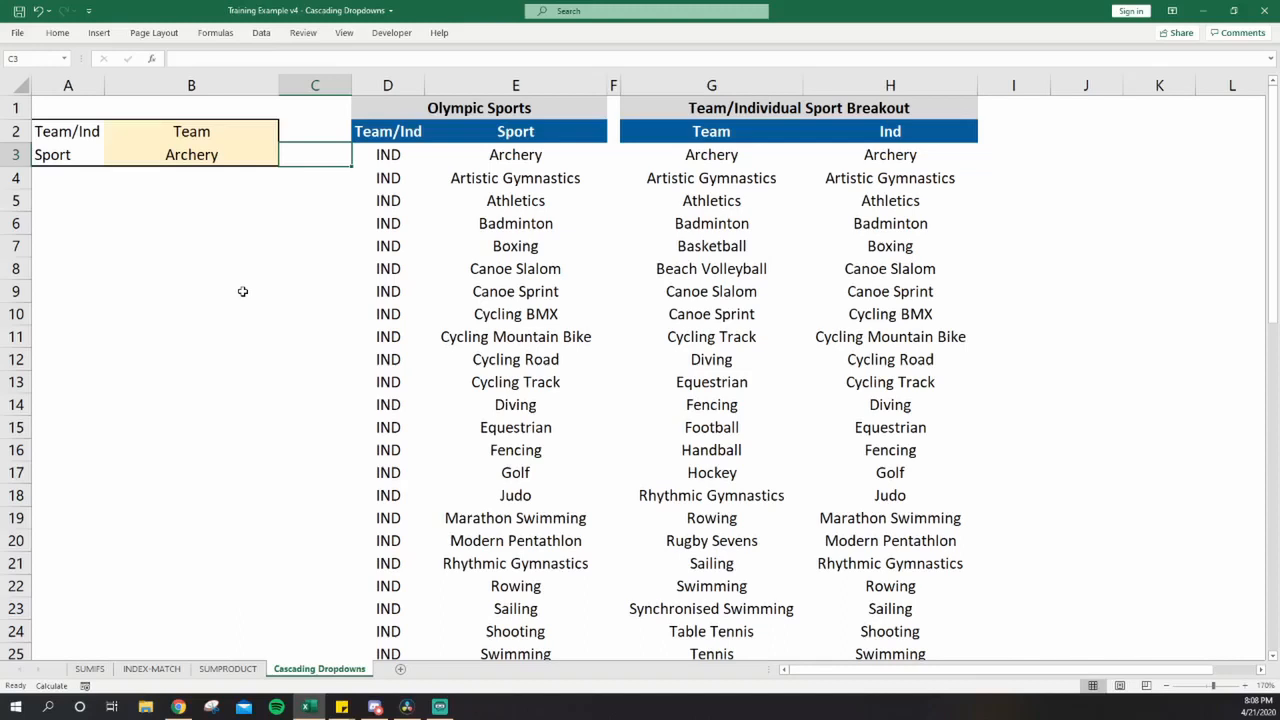
key("Left")
key("Up")
key("alt+Down")
key("Escape")
Browse the sports in B3's drop-down against the Team list in column G, keeping the current selection.
key("Down")
key("alt+Down")
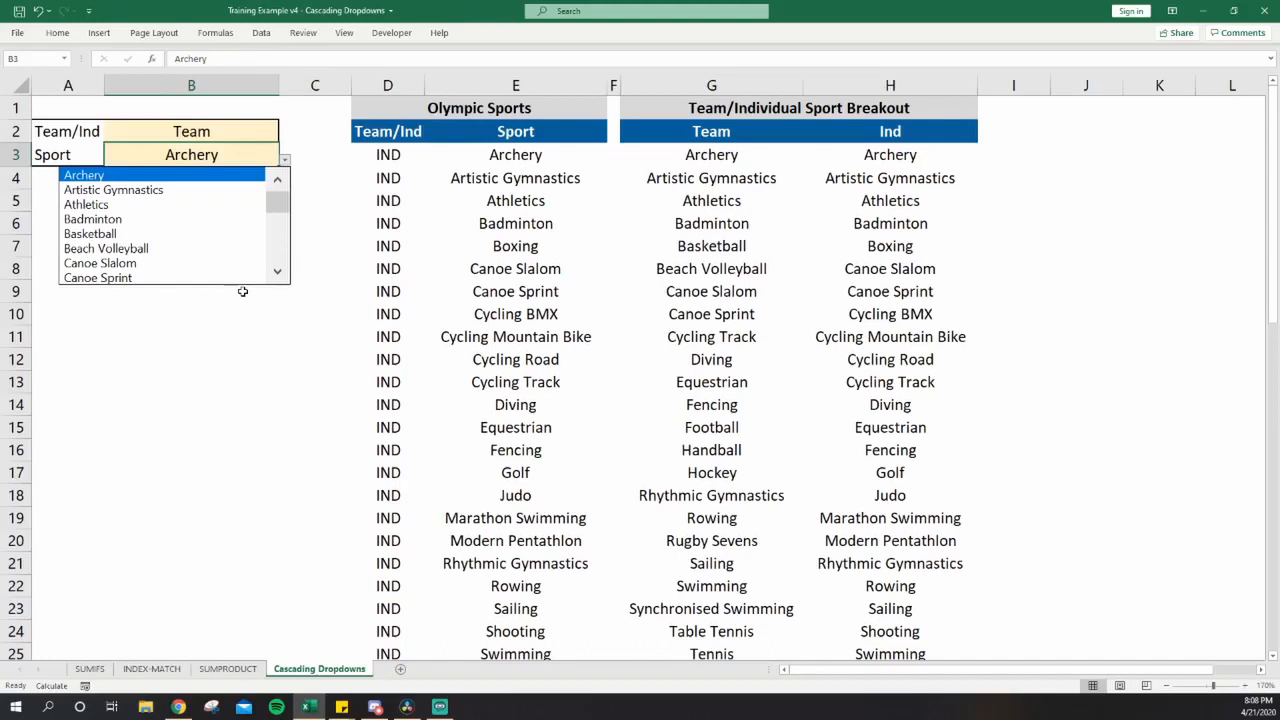
key("Down")
key("Down")
key("Down")
key("Down")
key("Down")
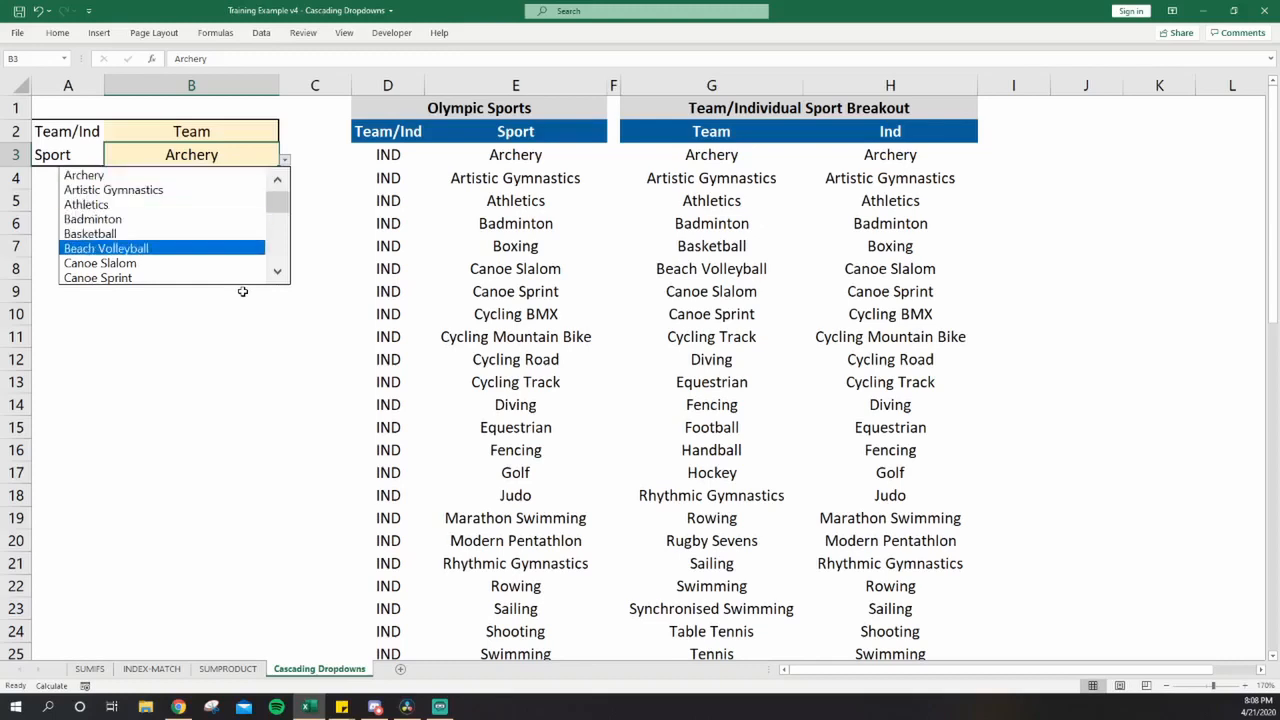
key("Down")
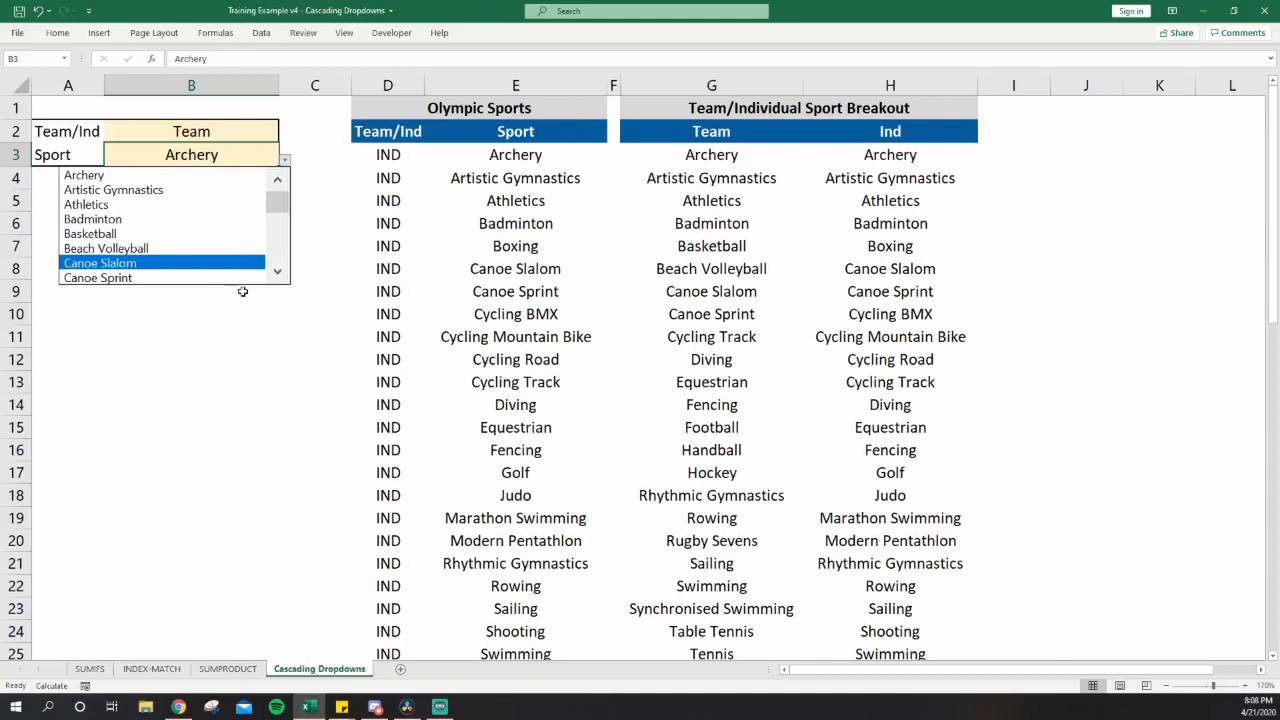
key("Escape")
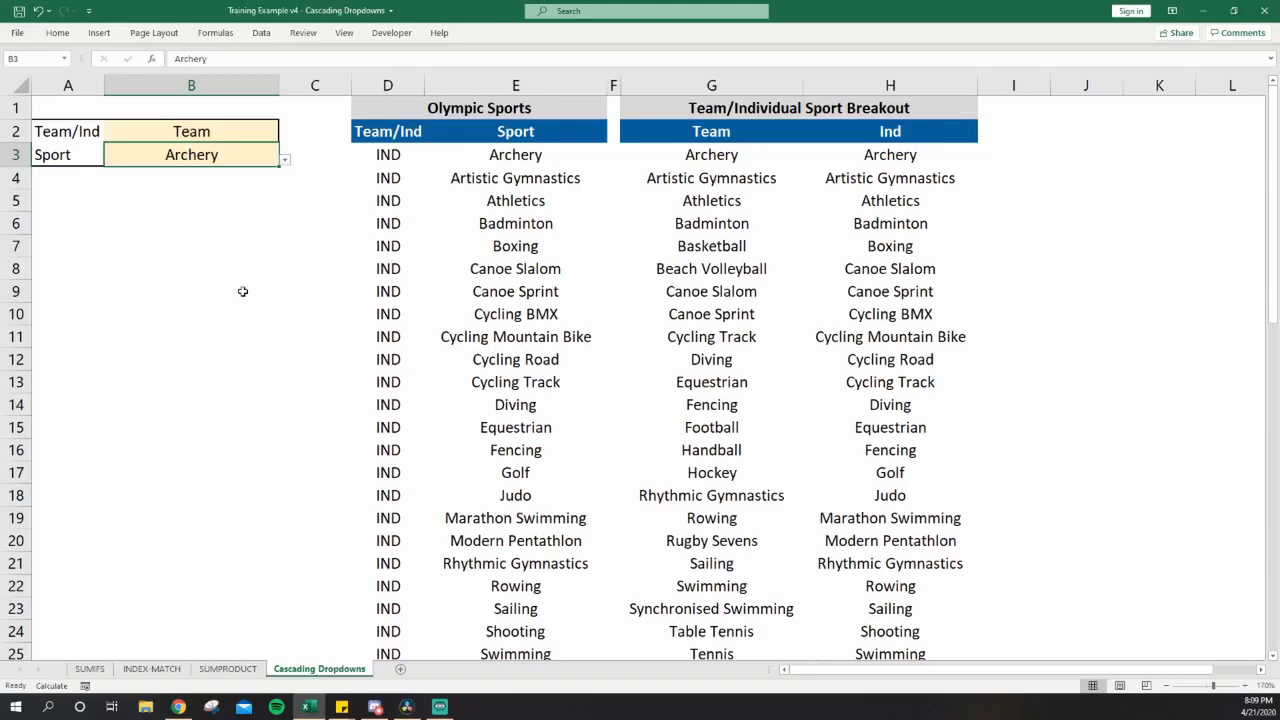
Rename the breakout table headers to Team Sports in G2 and Ind Sports in H2.
key("Right")
key("Up")
key("Right")
key("Right")
key("Right")
key("Right")
key("F2")
type("Sports")
key("ctrl+Return")
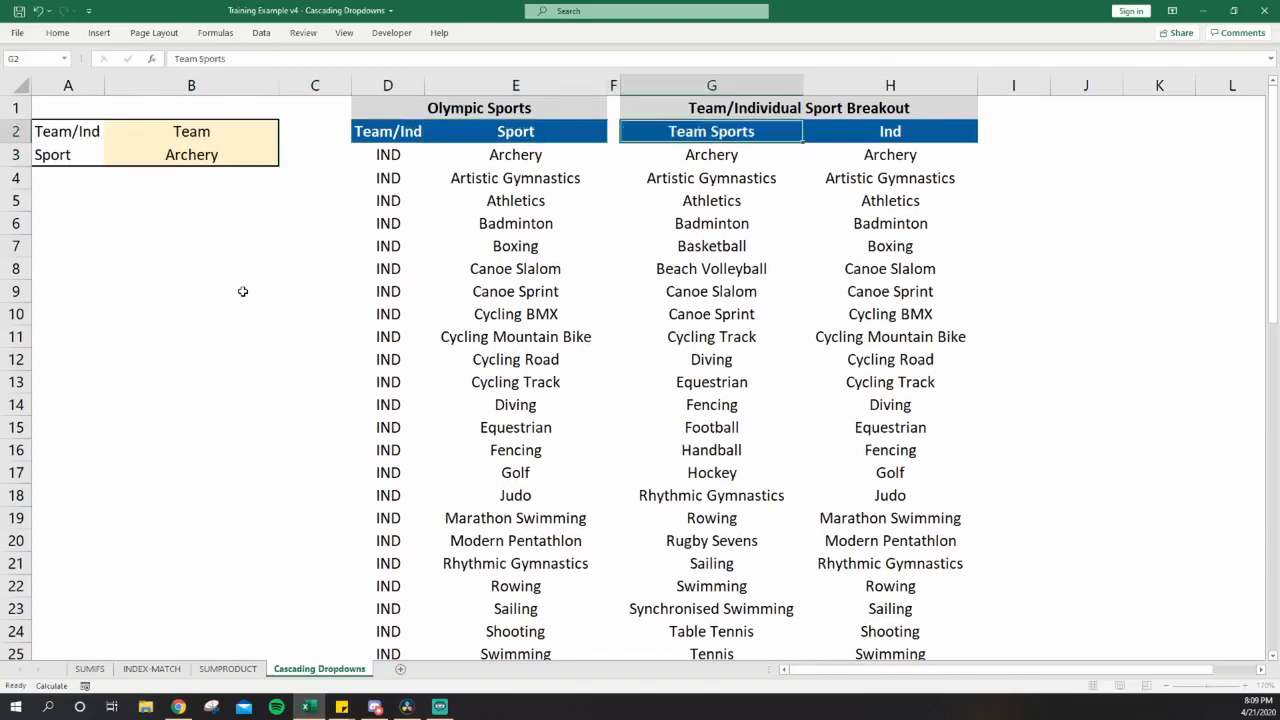
key("Right")
key("F2")
type("Sports")
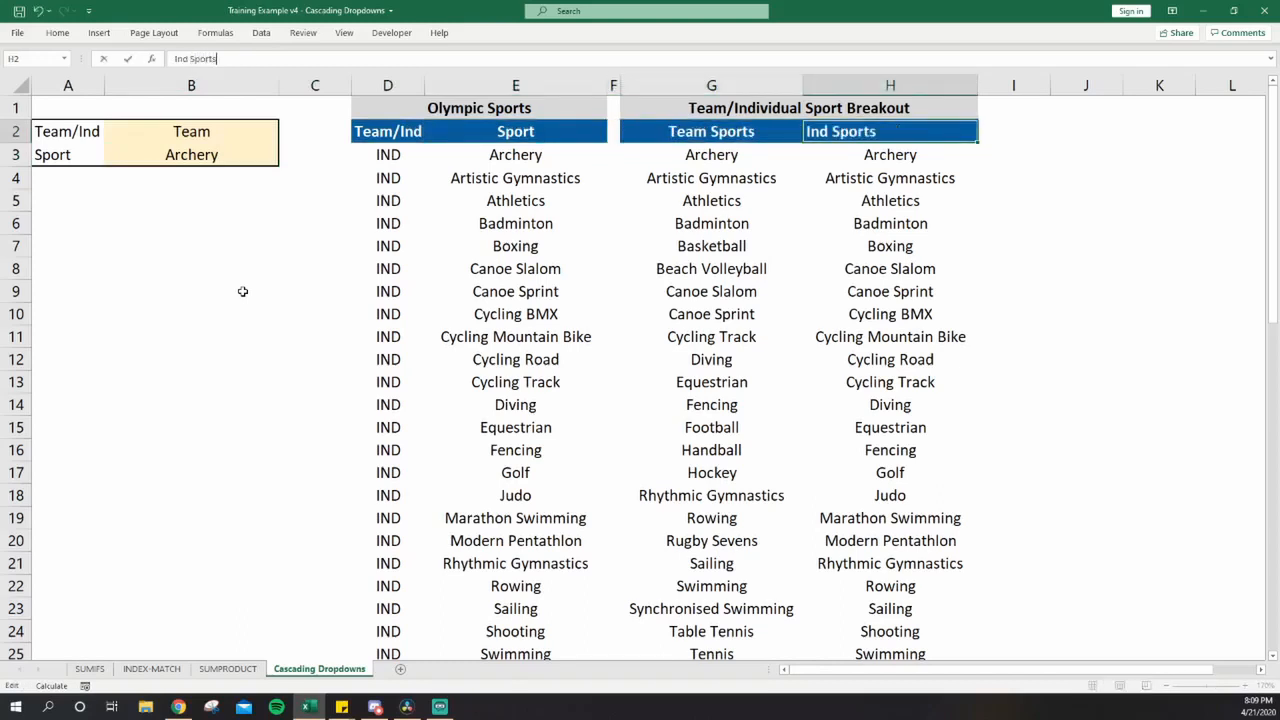
key("ctrl+Return")
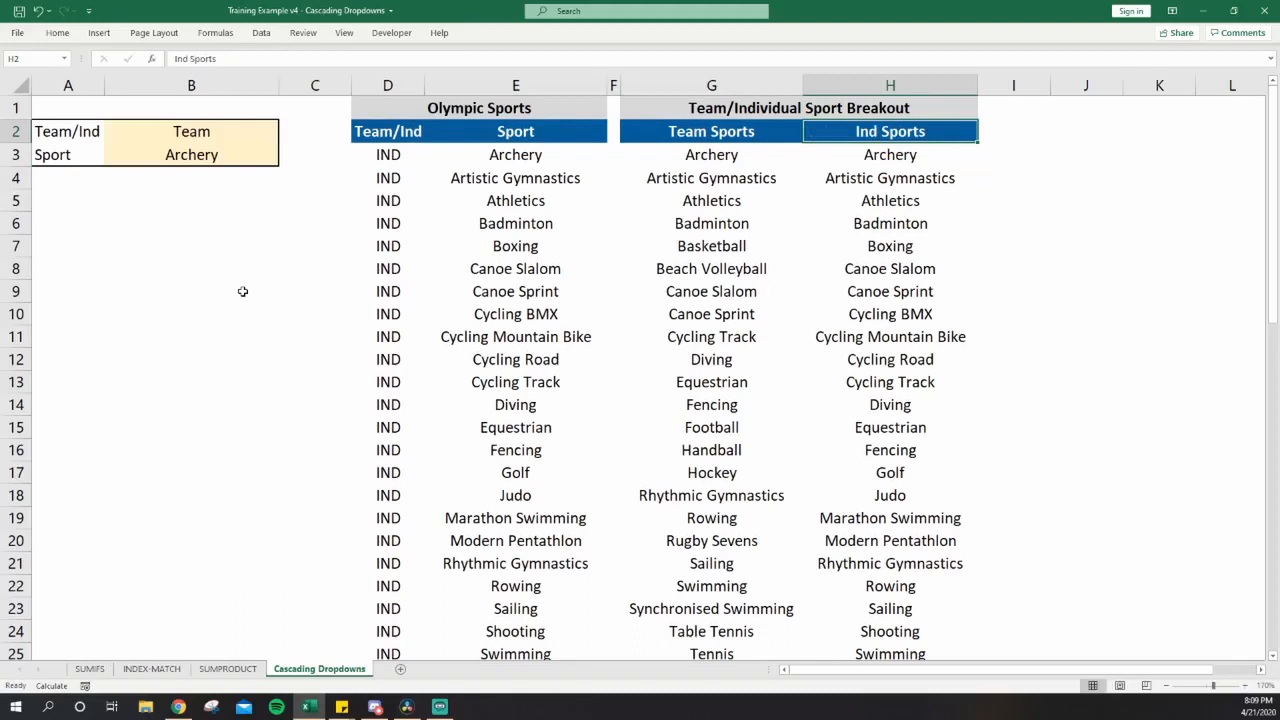
Create named ranges for the breakout lists in G2:H27, taking names from the top row only, not the left column.
key("shift+Left")
key("ctrl+shift+Down")
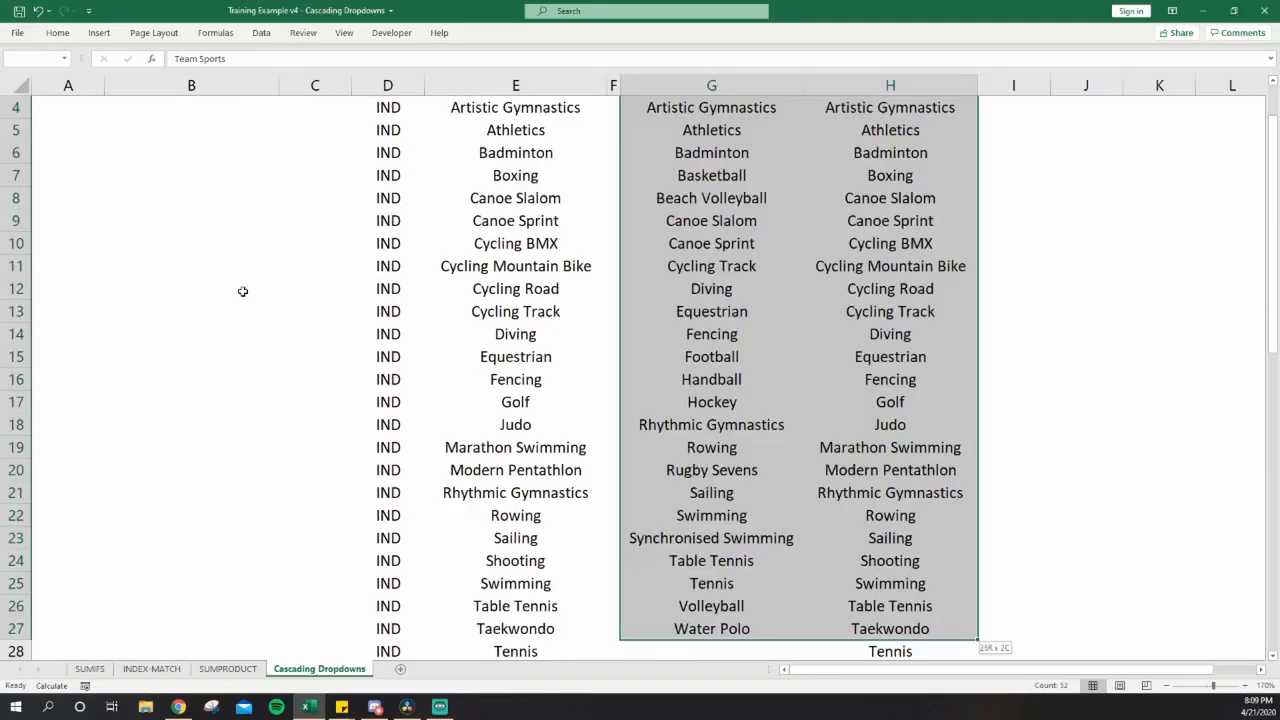
key("ctrl+shift+F3")
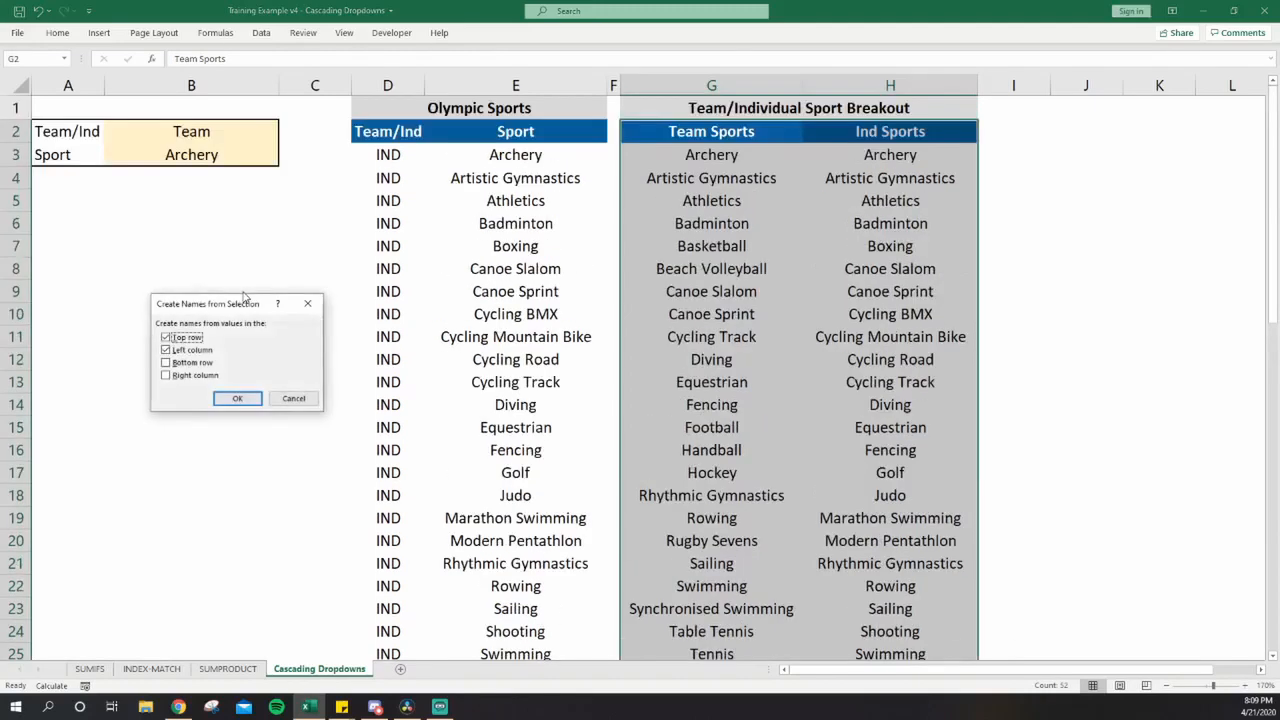
left_click(166, 350)
left_click(226, 397)
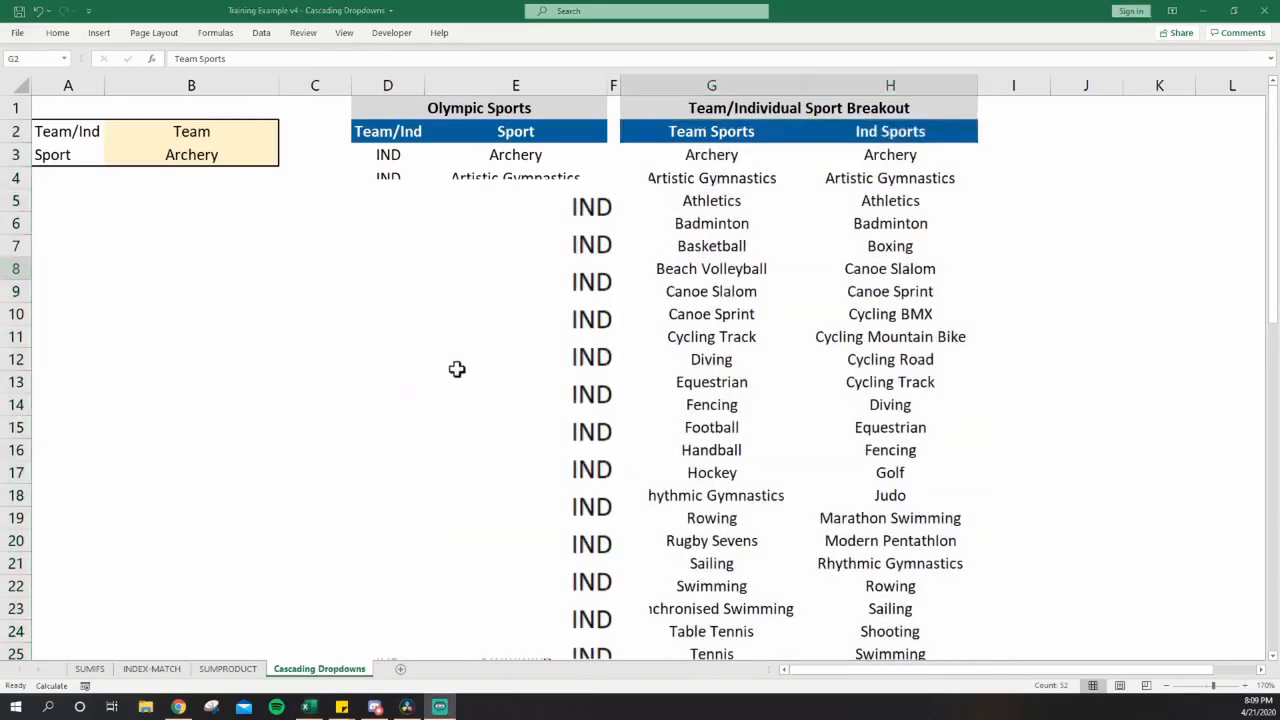
Delete the old named ranges Ind and Team, keeping Ind_Sports and Team_Sports.
key("ctrl+F3")
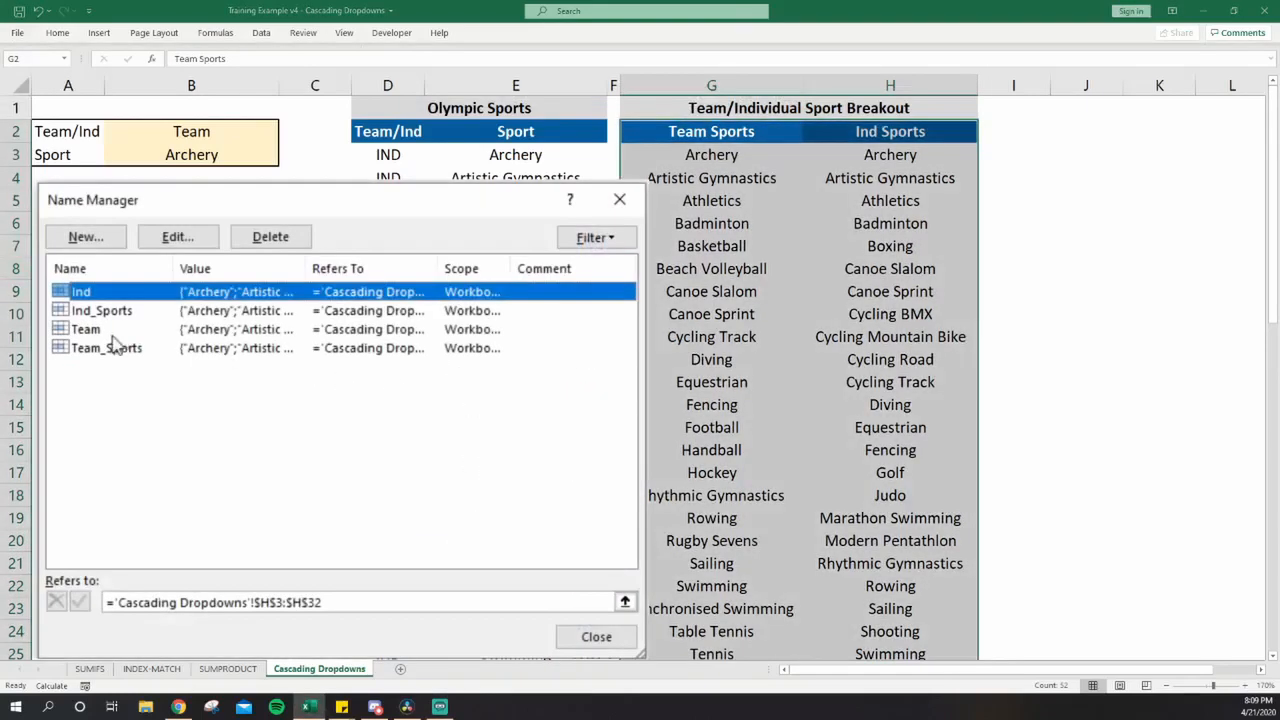
left_click(109, 333, "ctrl")
left_click(270, 240)
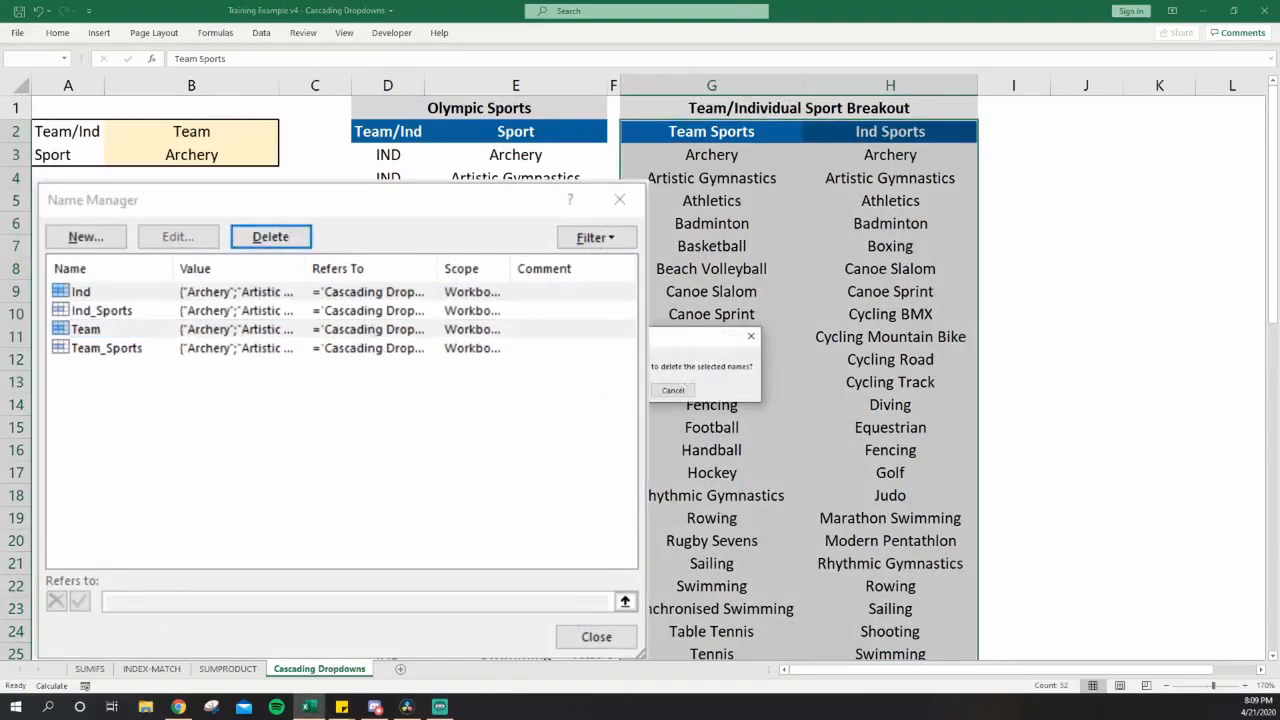
left_click(722, 395)
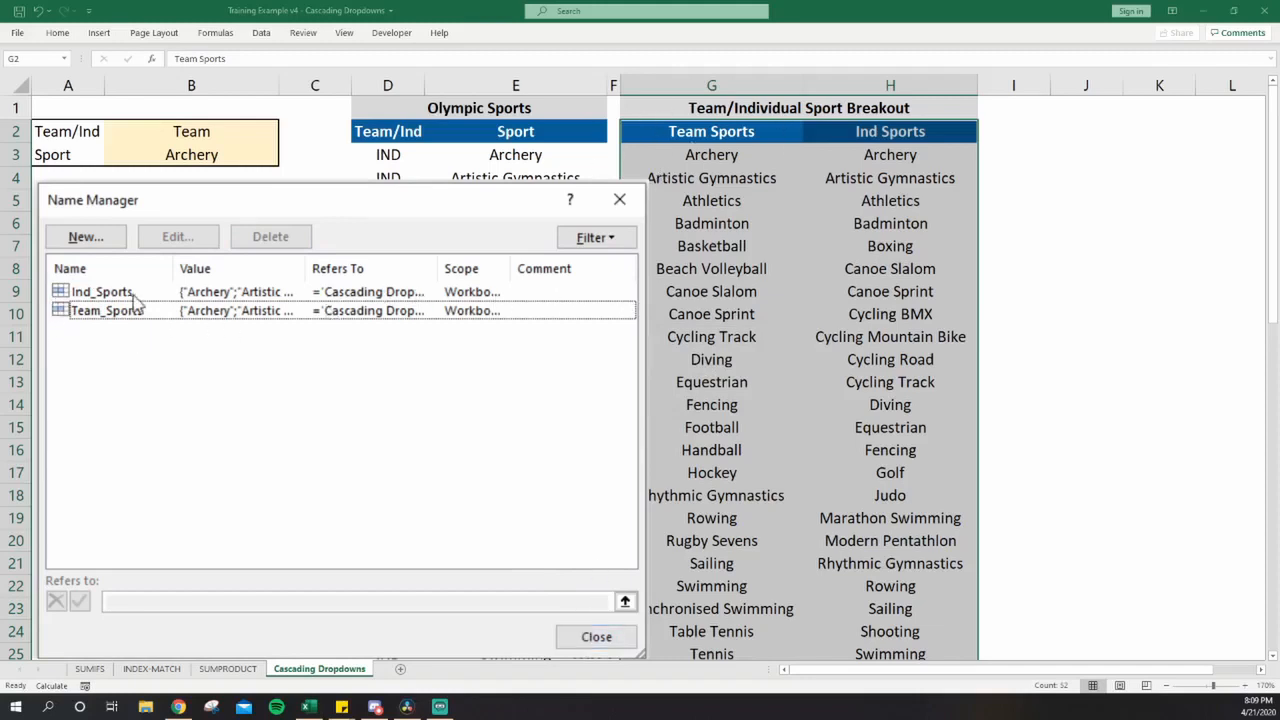
left_click(594, 637)
Choose Team Sports from the drop-down of the Team/Ind cell B2, and return to the Sport cell B3.
left_click(213, 131)
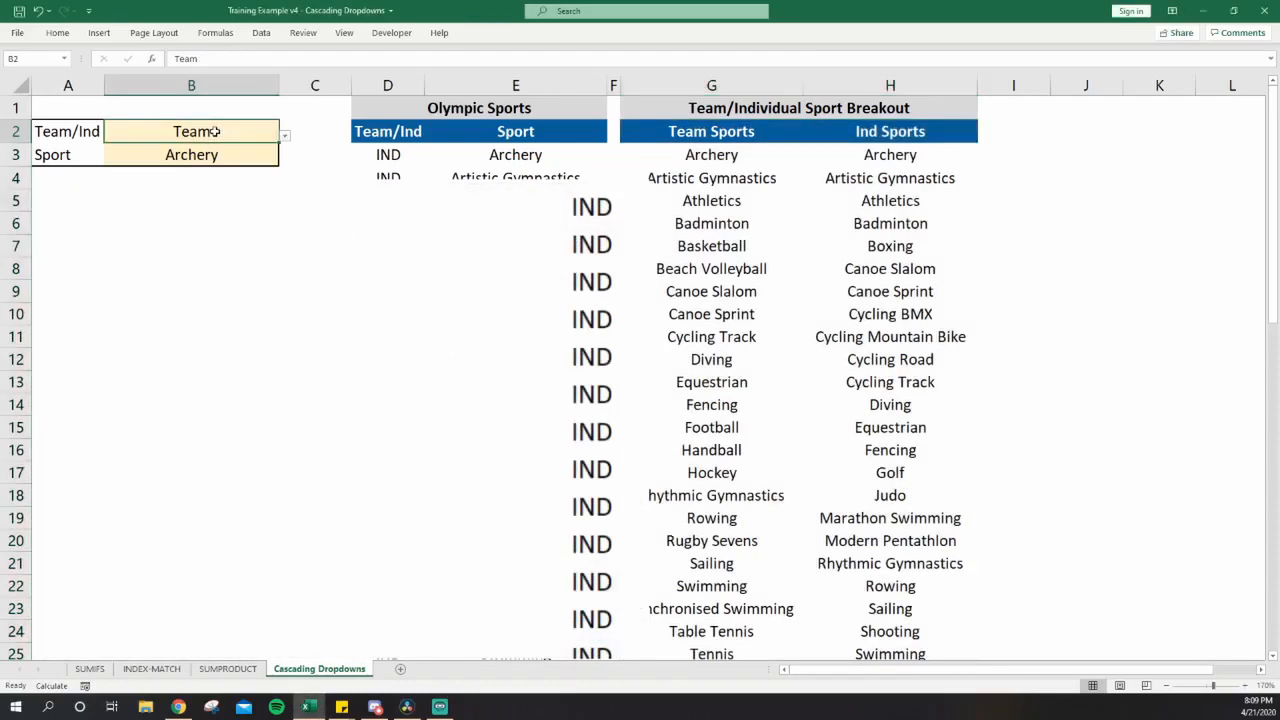
key("alt+Down")
key("Down")
key("Return")
key("Down")
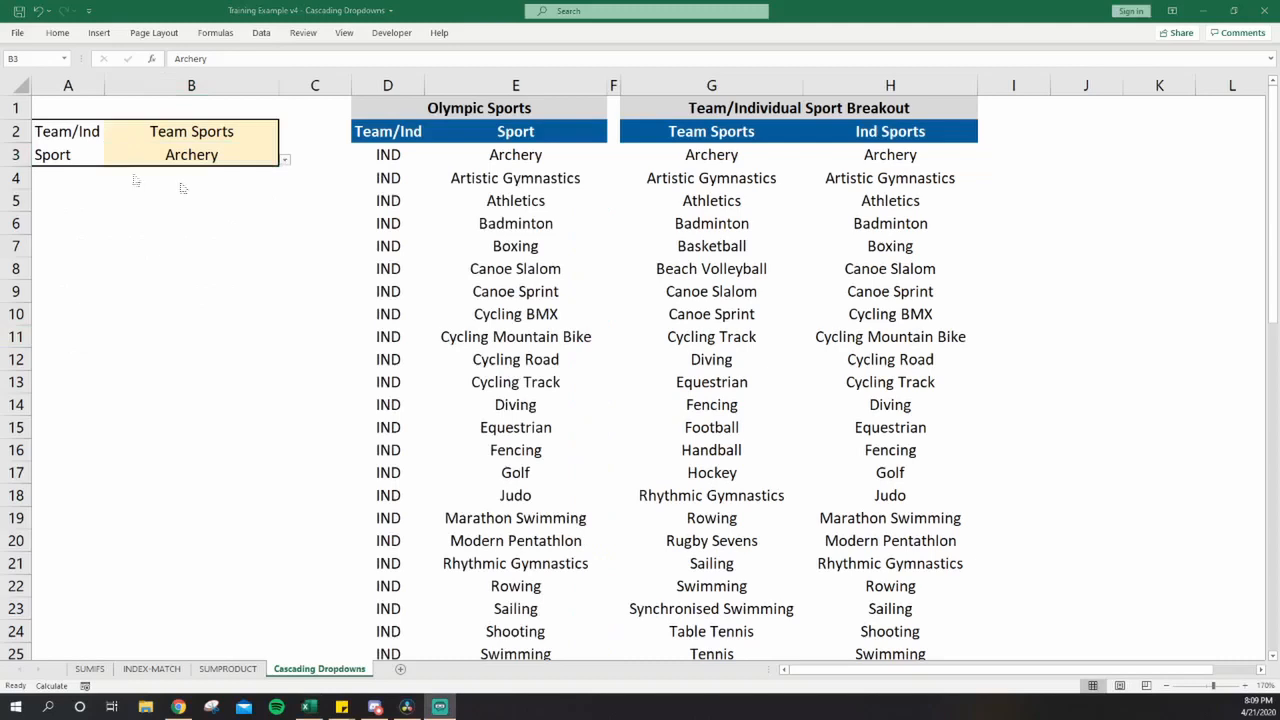
left_click(258, 127)
key("alt+Down")
key("Return")
key("Down")
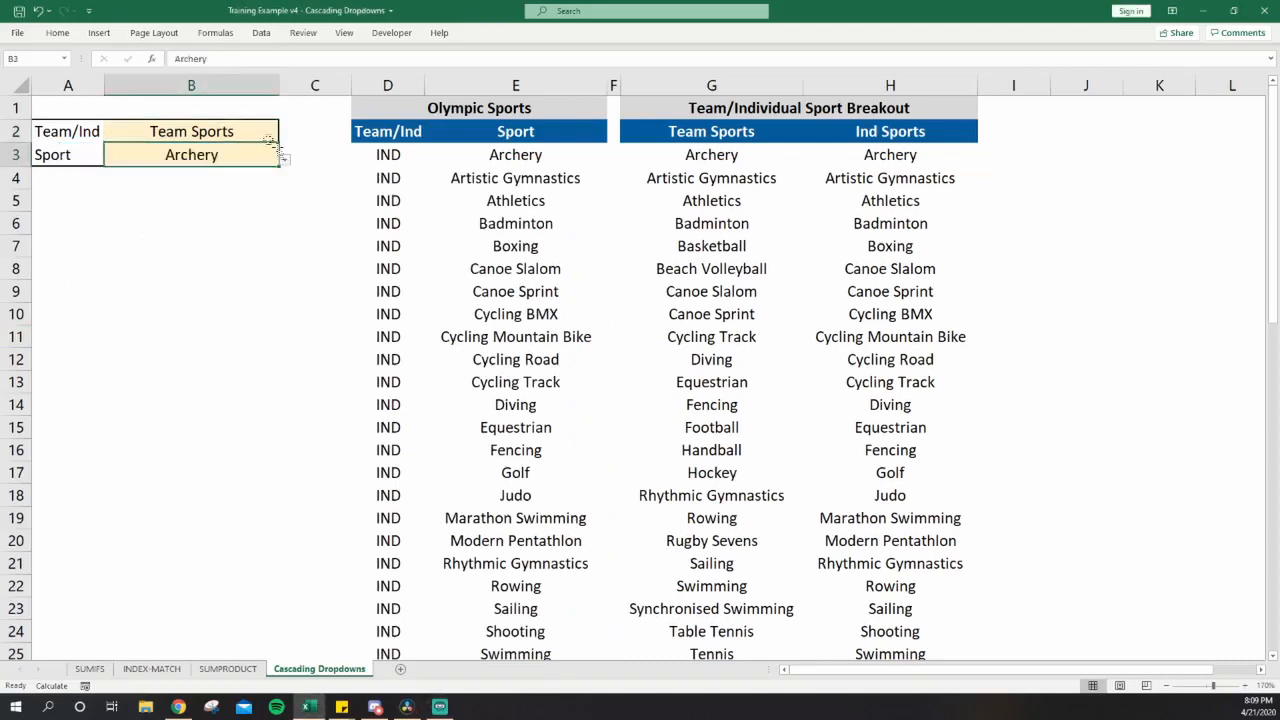
Change the list validation source of the Sport cell B3 to =INDIRECT(SUBSTITUTE(B2, " ","_")).
key("alt")
key("a")
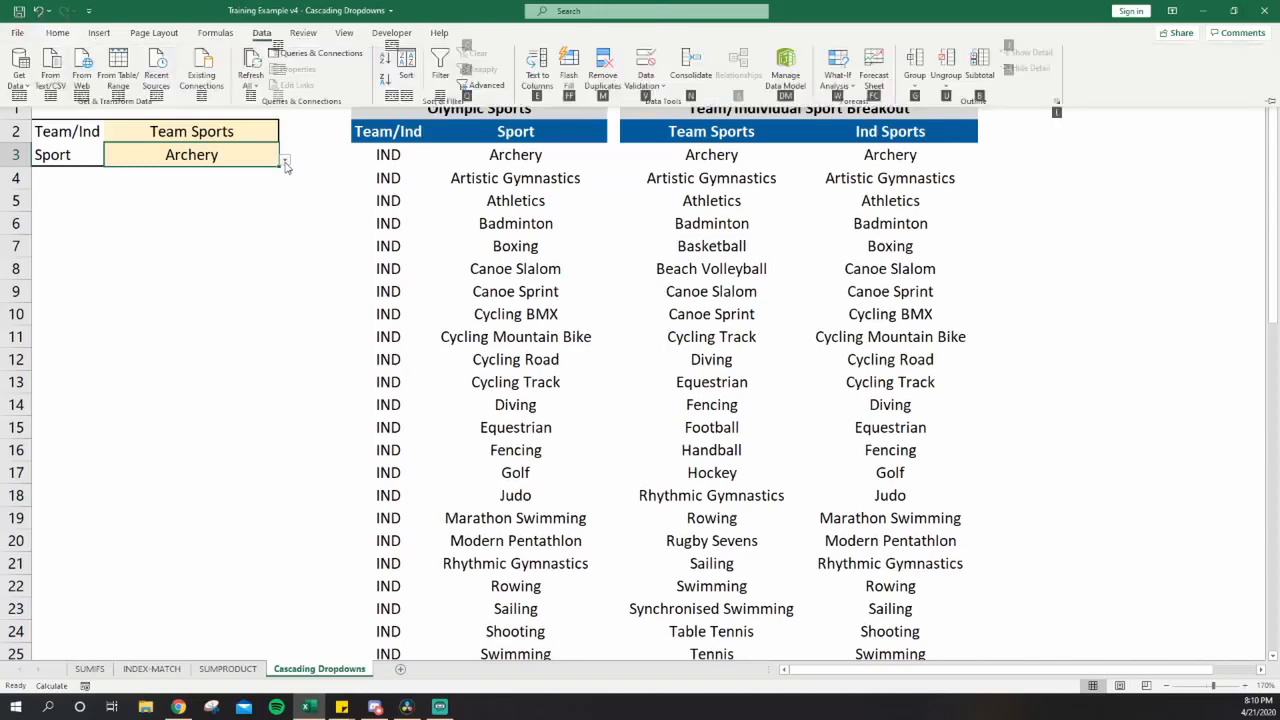
key("v")
key("v")
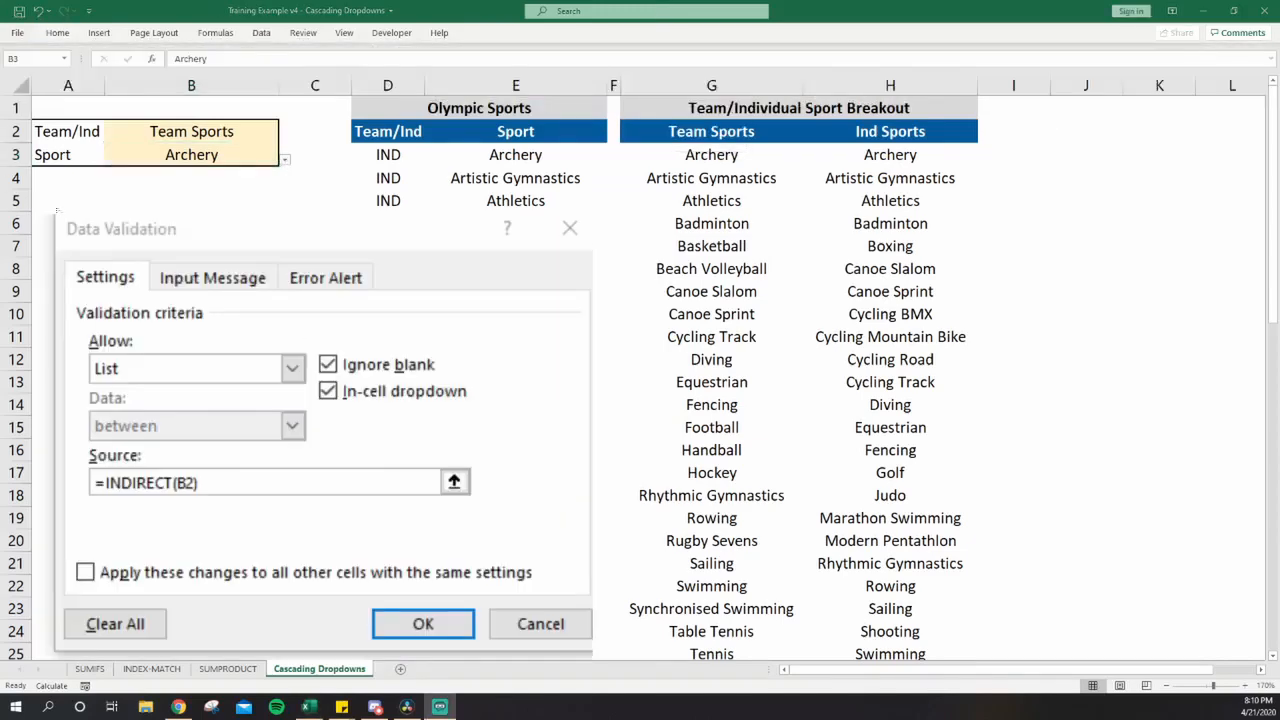
left_click(256, 489)
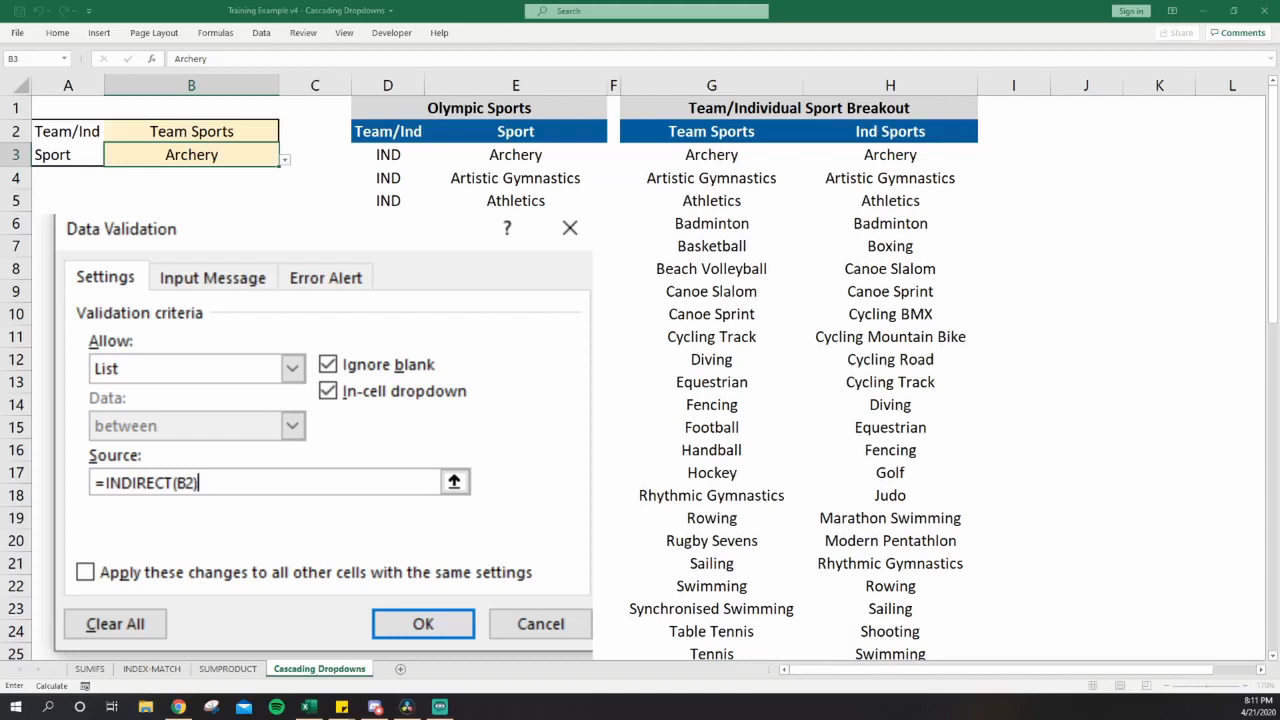
key("BackSpace")
key("BackSpace")
key("BackSpace")
type("SUBSTITUTE(")
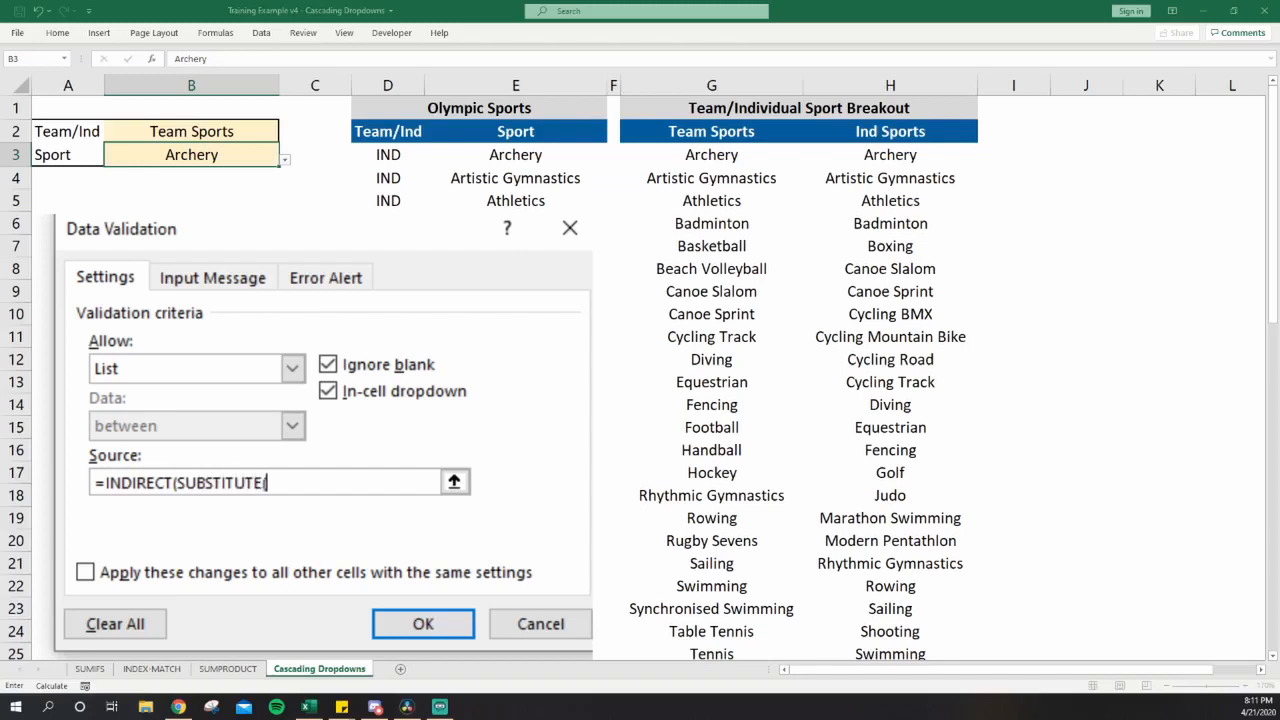
type("B@")
key("BackSpace")
type("2, \" \",")
type("\"_\"))")
type(")")
key("Return")
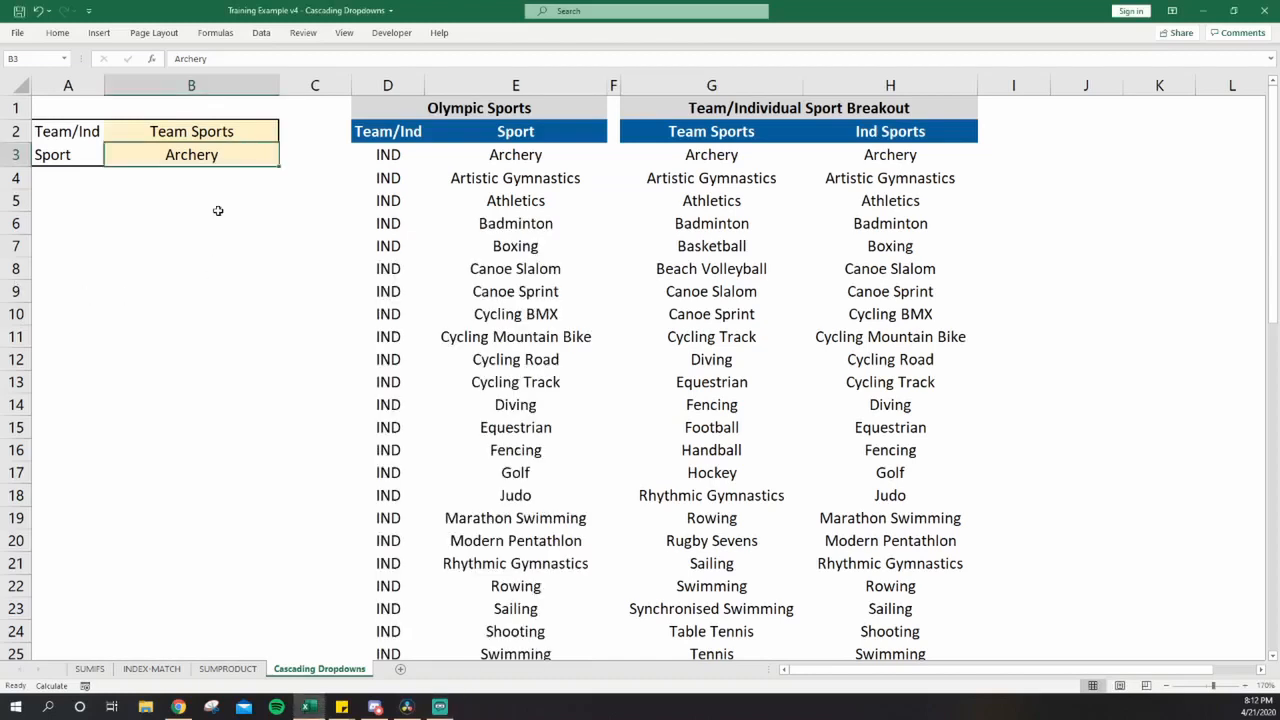
Reselect Team Sports in B2 and browse the sports in B3's drop-down, keeping Archery selected.
key("Up")
key("alt+Down")
key("Return")
key("Down")
key("alt+Down")
key("Up")
key("Up")
key("Up")
key("Down")
key("Down")
key("Down")
key("Down")
key("Down")
key("Down")
key("Down")
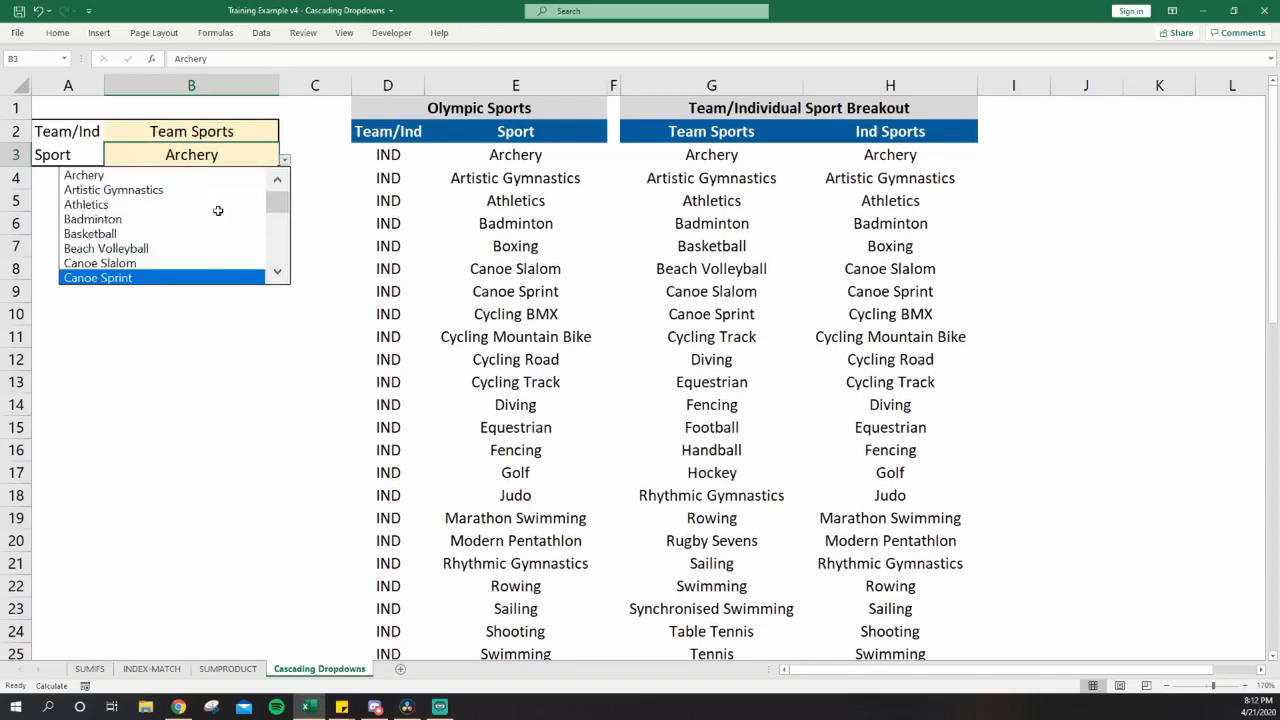
key("Escape")
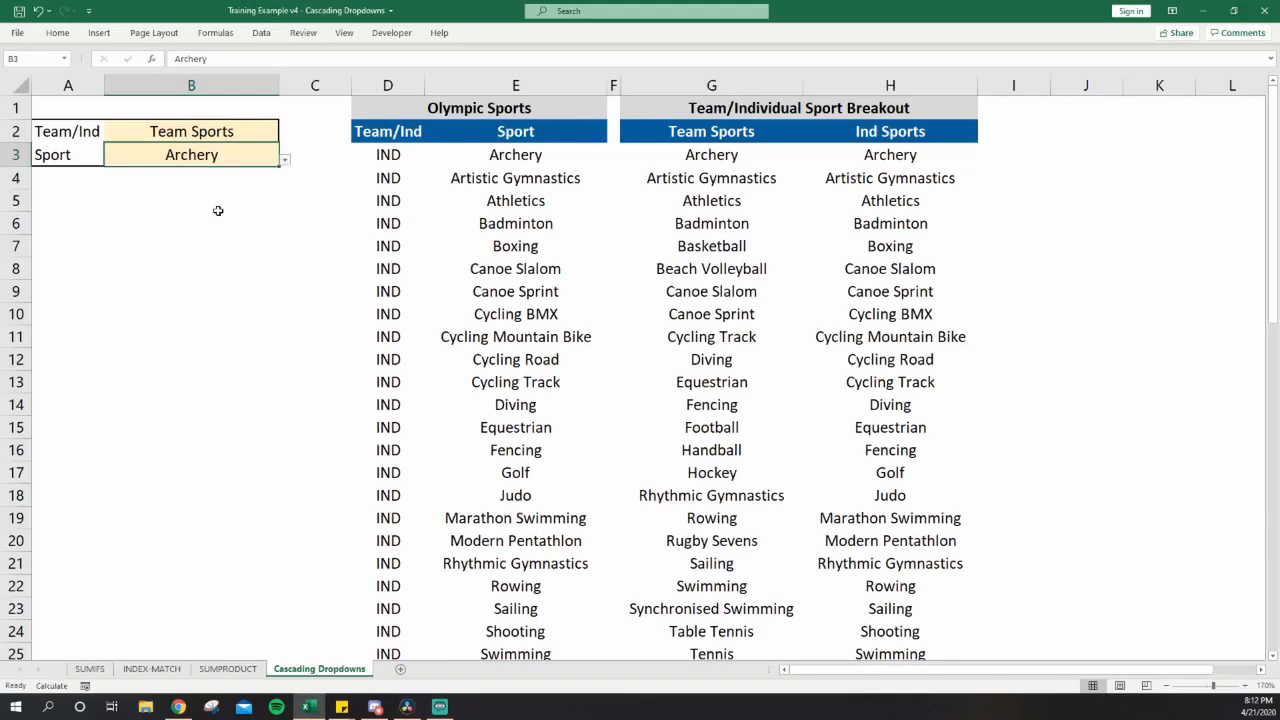
key("Right")
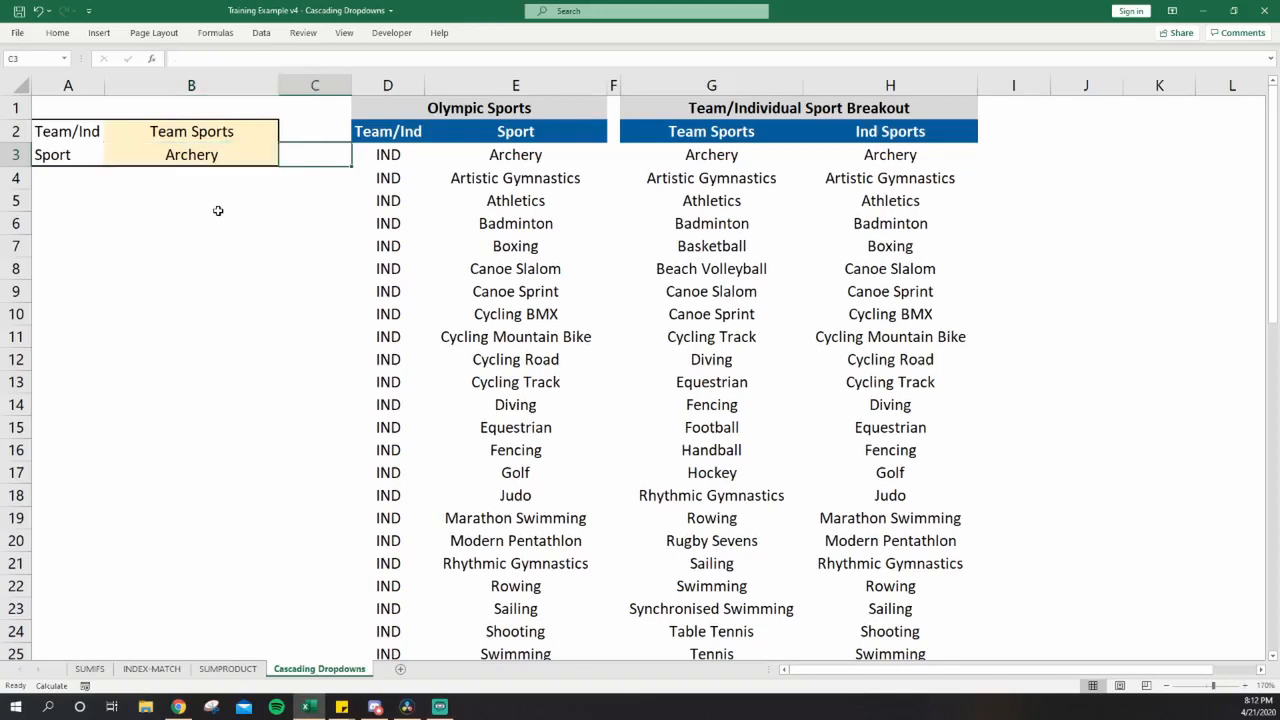